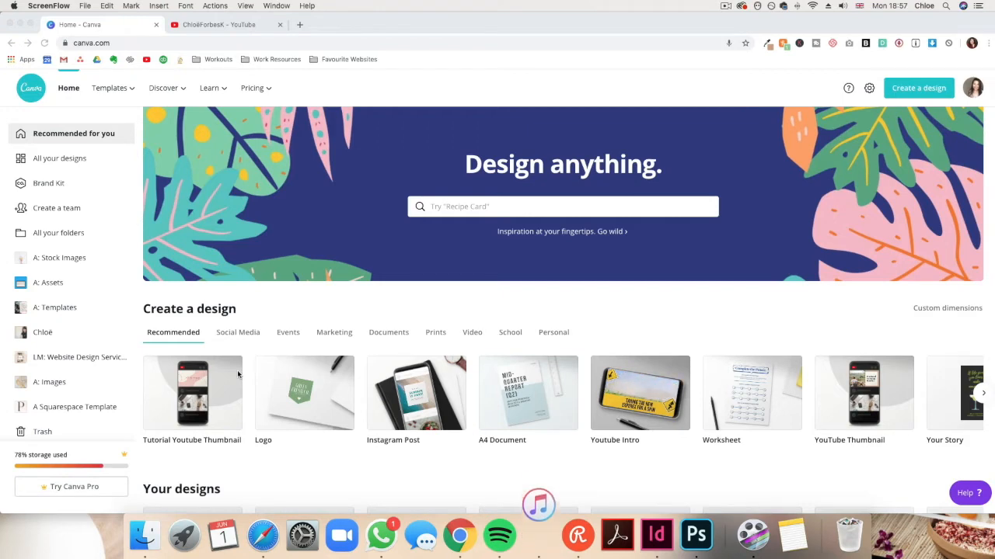
Create a new blank design using the Tutorial Youtube Thumbnail format.
scroll(240, 375, up, 1)
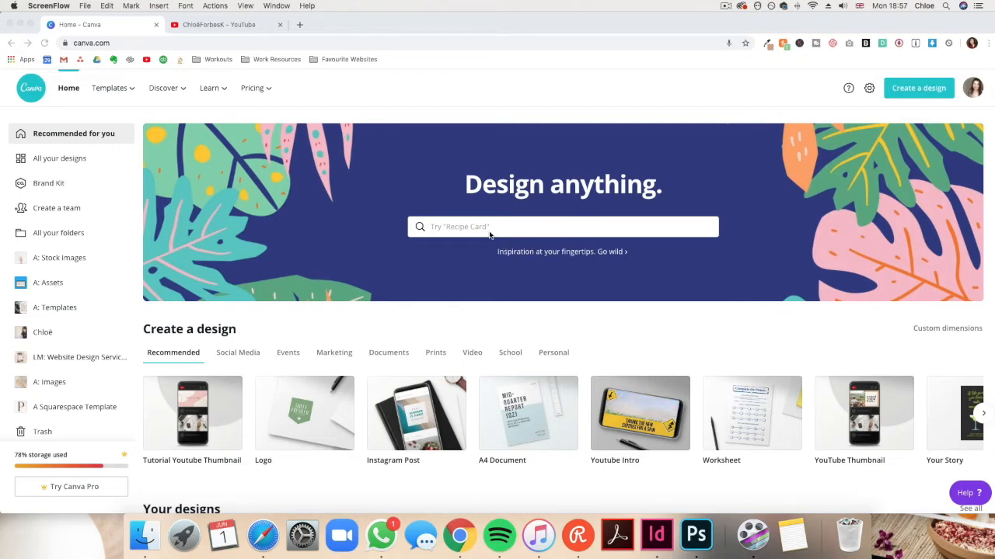
click(918, 90)
click(919, 91)
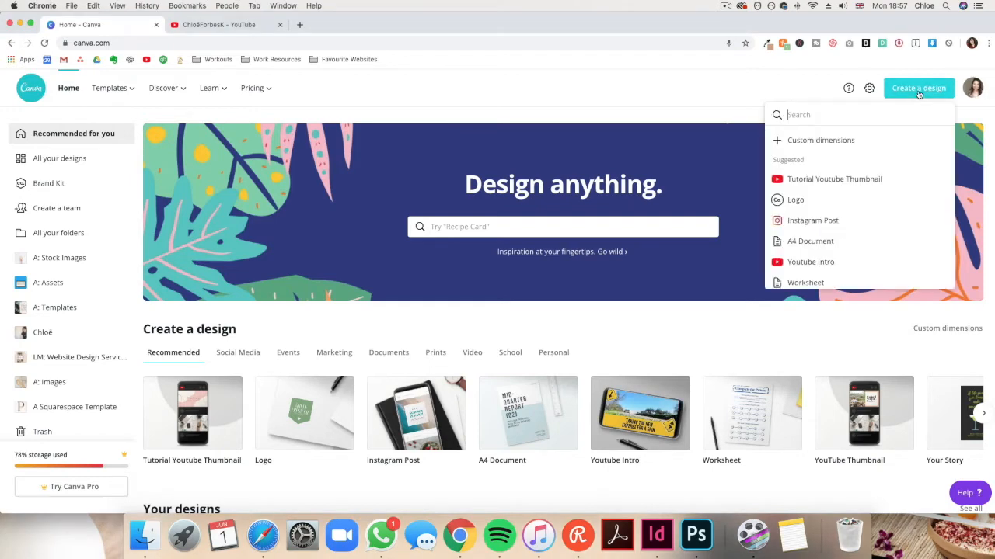
click(191, 412)
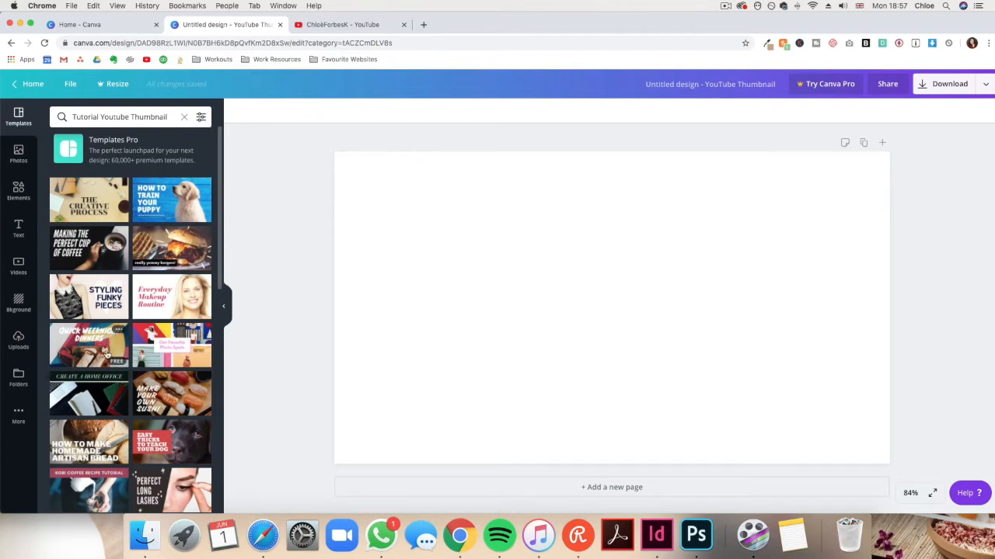
Apply the "Sewing for Beginners" page from the Tan and Grey Minimalism DIY Influencer Youtube Thumbnail Set.
scroll(112, 361, down, 2)
scroll(112, 361, down, 5)
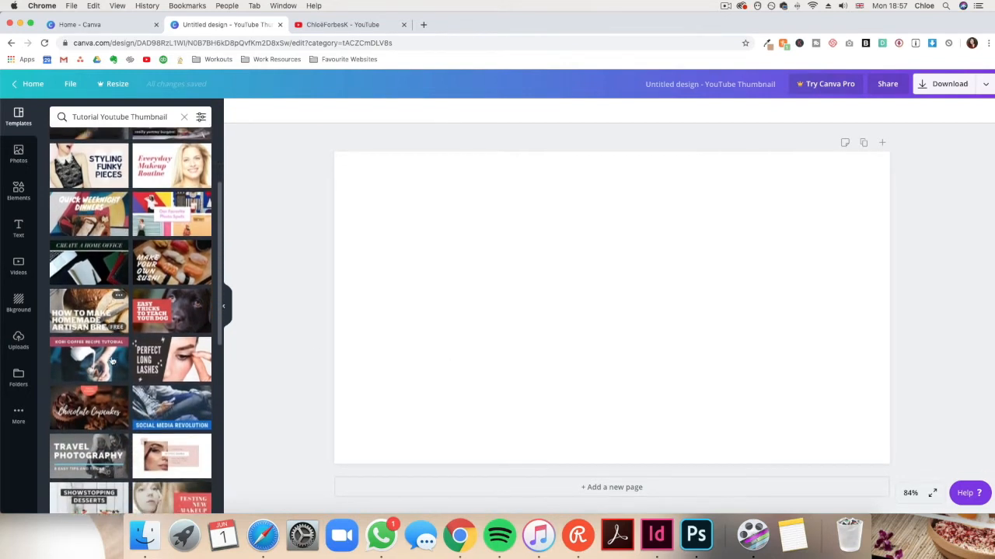
scroll(113, 359, down, 5)
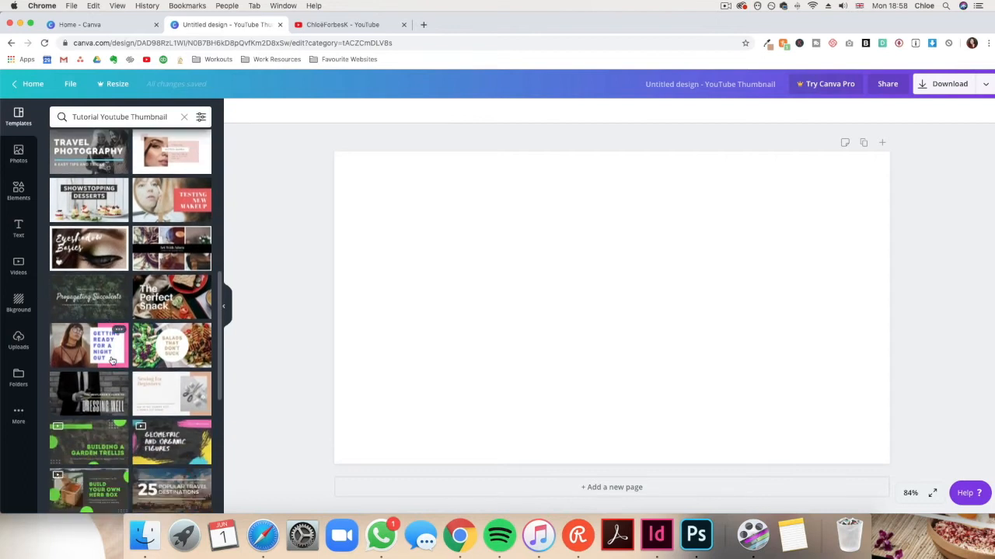
scroll(112, 361, down, 1)
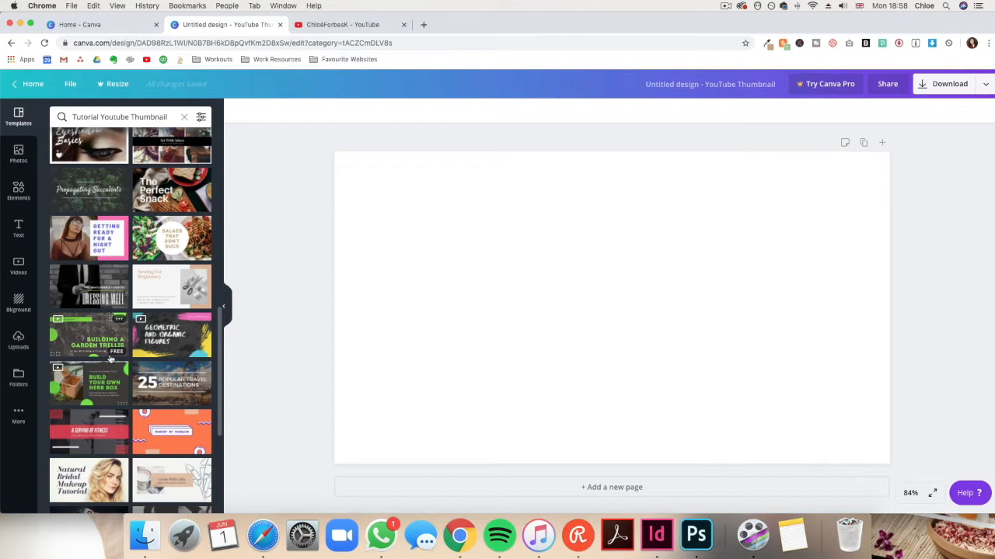
click(172, 289)
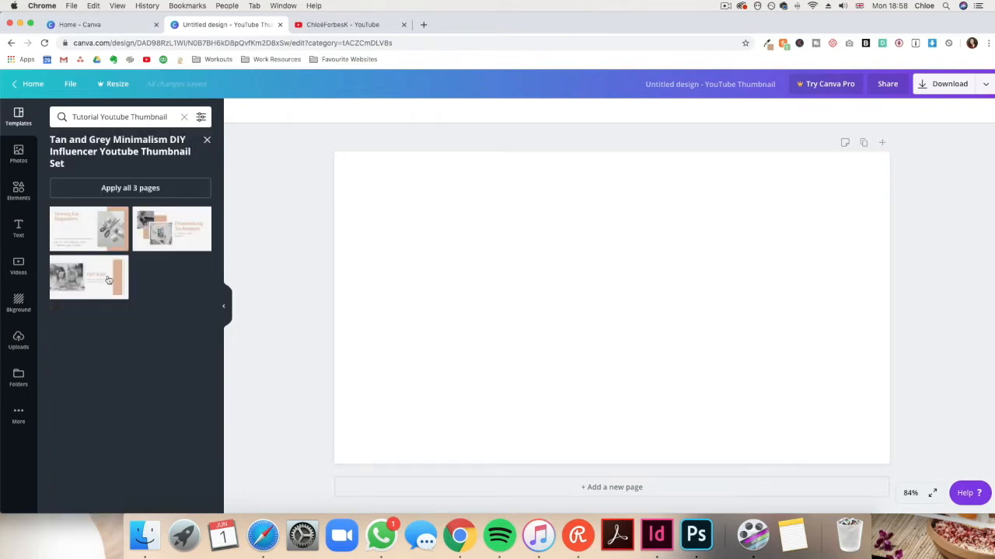
click(73, 228)
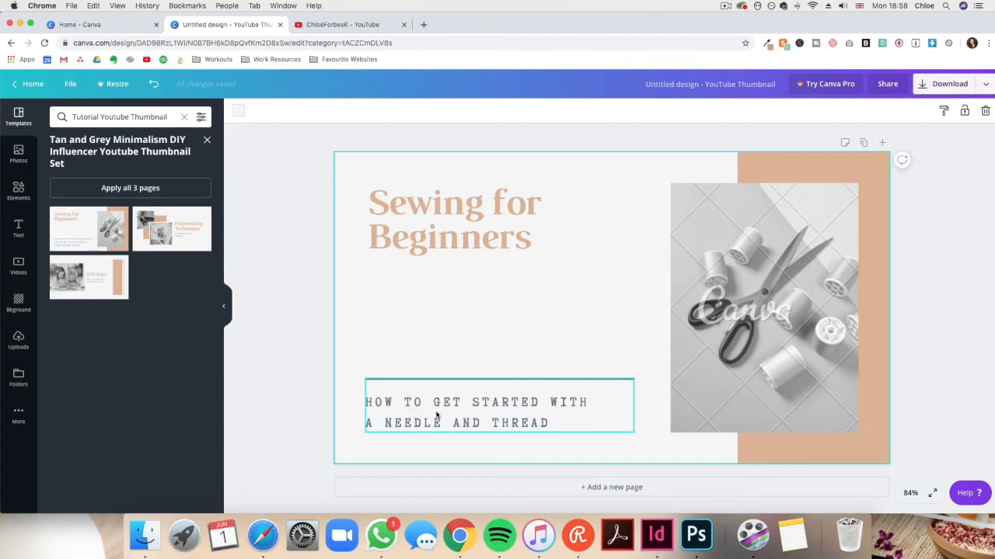
Delete the whole group containing the "How to get started with a needle and thread" subtitle and its line.
click(437, 418)
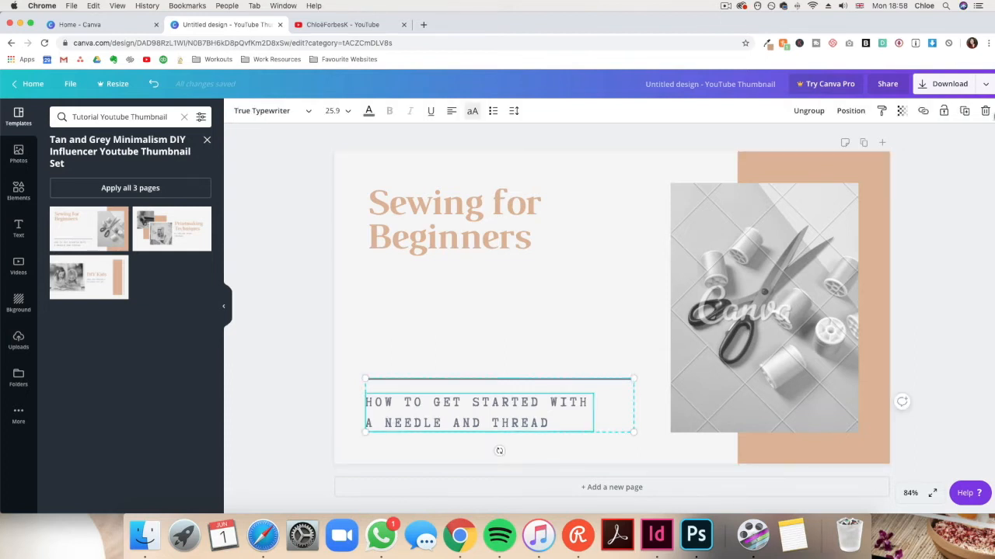
click(985, 111)
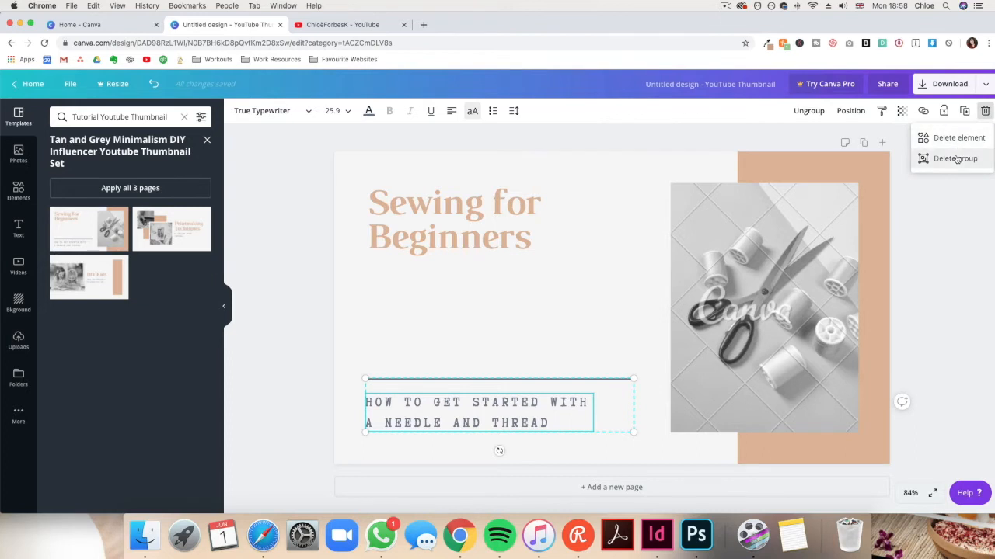
click(956, 159)
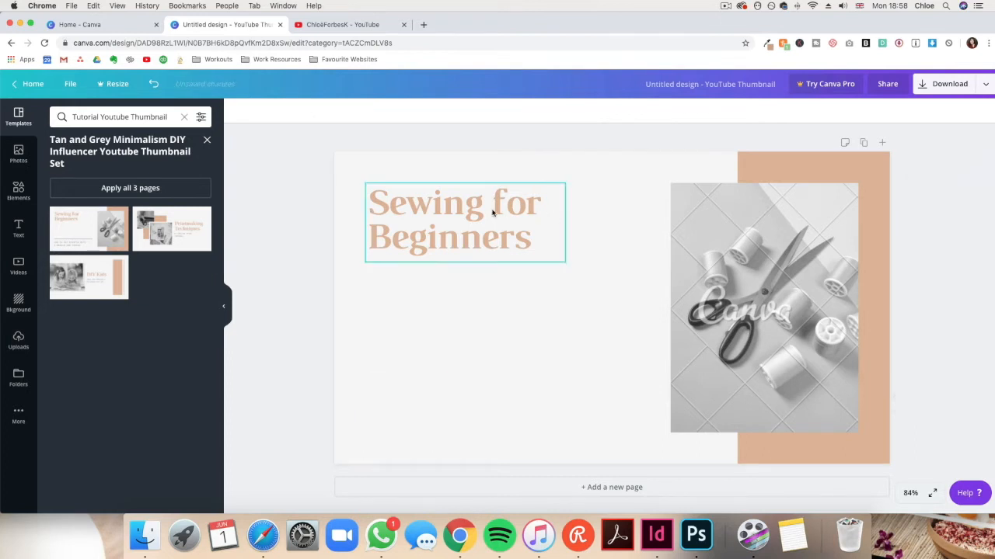
Replace the heading with "Create Thumbnails In Canva" and enlarge it to font size 83.8.
click(447, 215)
click(448, 211)
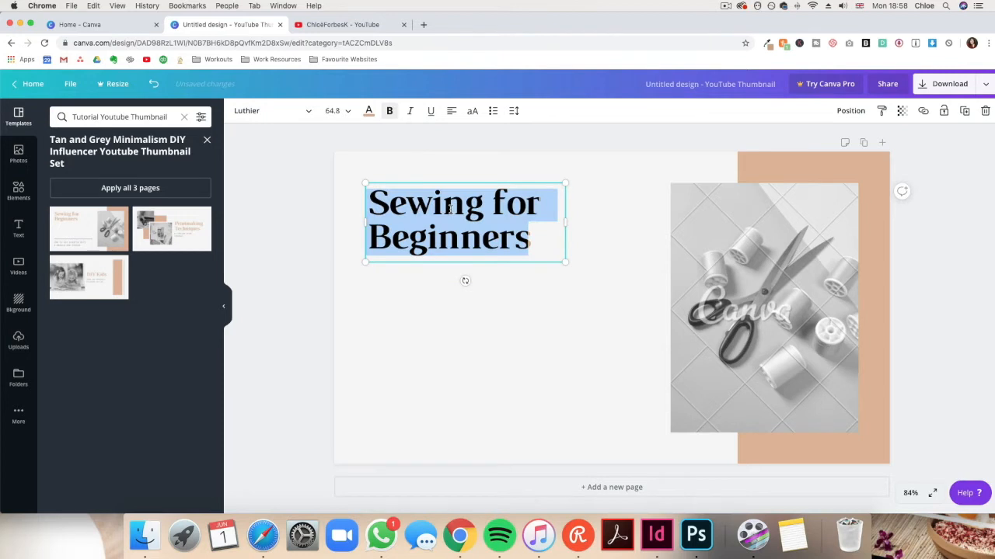
text(Create Thumbnails In Canva)
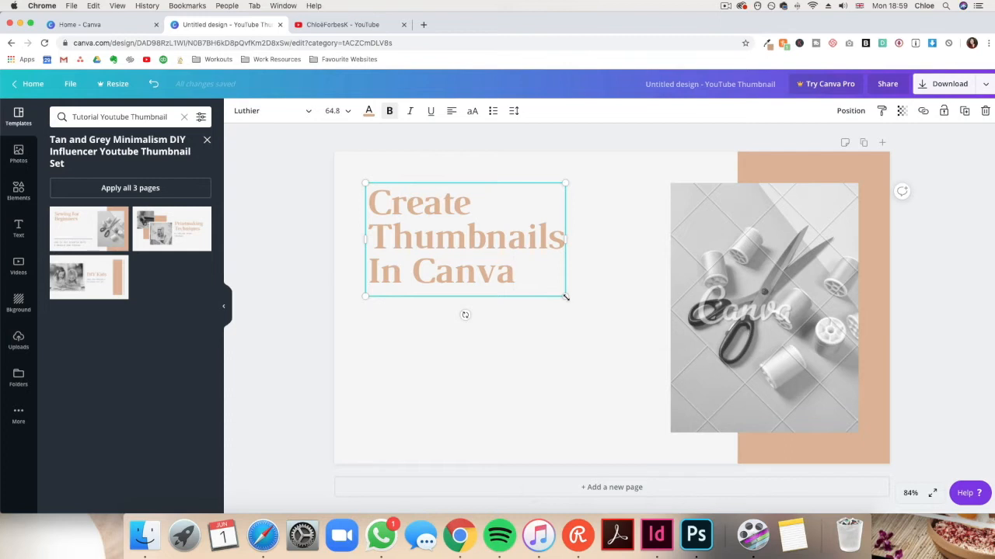
drag(566, 297, 618, 343)
Change the colour of all the heading text to black.
key(super+a)
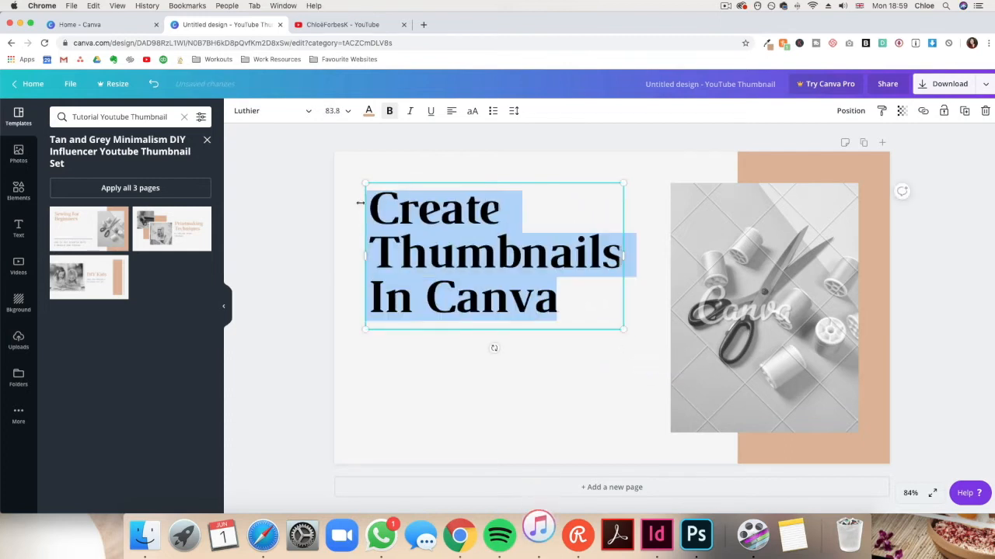
click(369, 112)
click(61, 365)
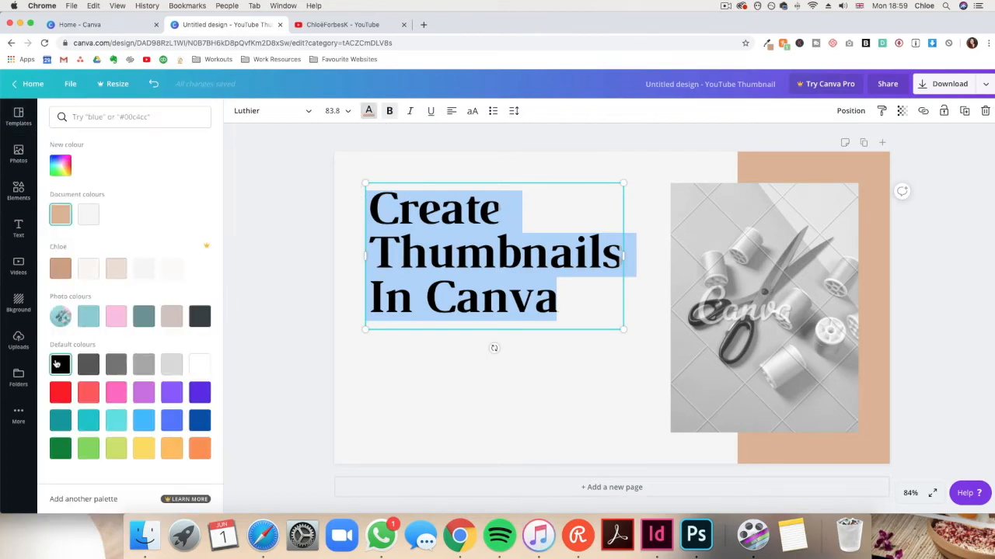
Try the heading in Bukhari Script, and settle on the Shrikhand font.
click(306, 114)
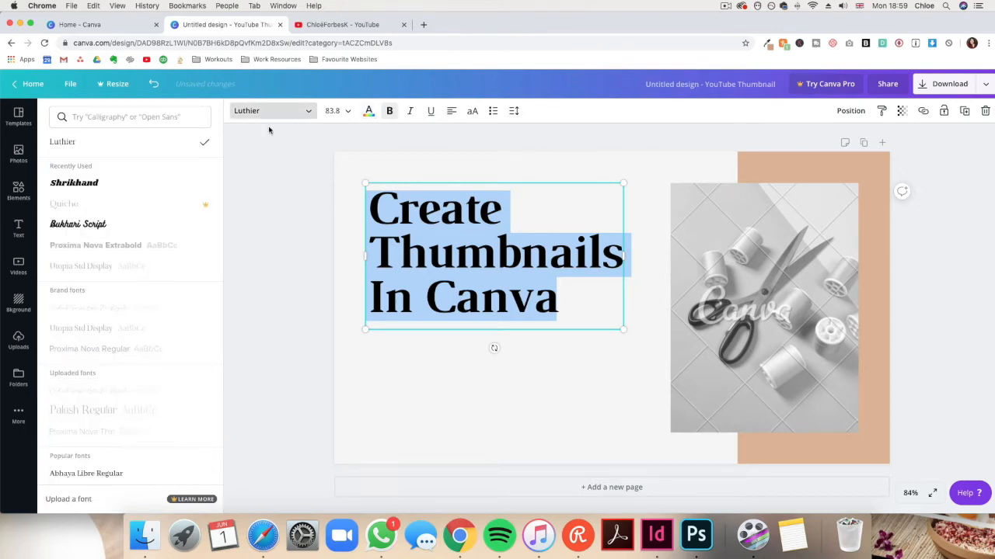
scroll(151, 244, down, 5)
scroll(152, 246, down, 3)
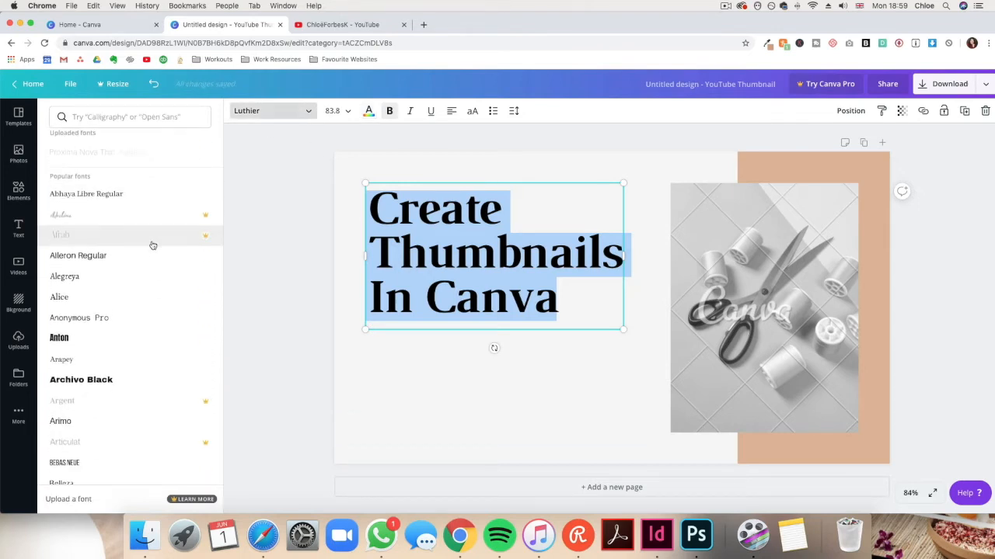
scroll(160, 232, up, 8)
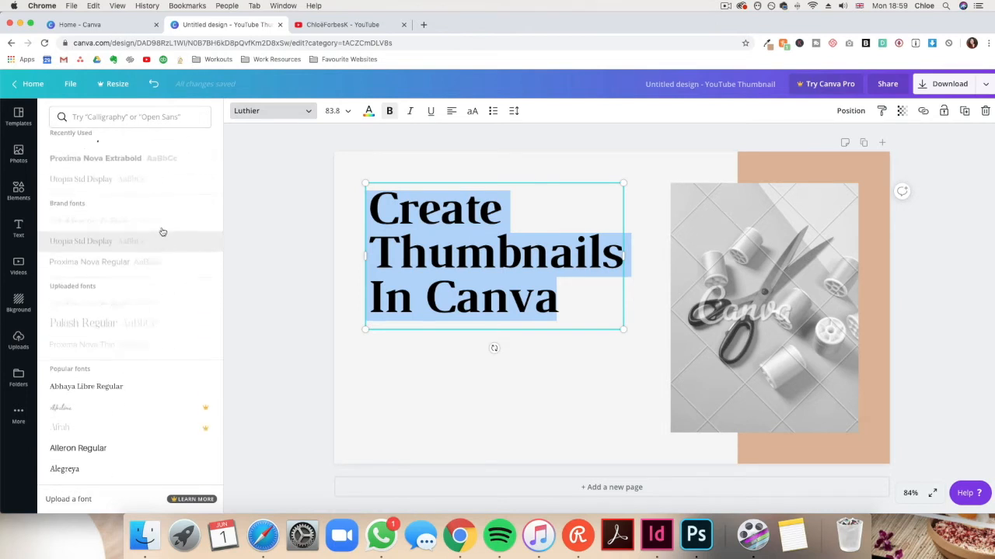
click(92, 209)
scroll(92, 206, up, 1)
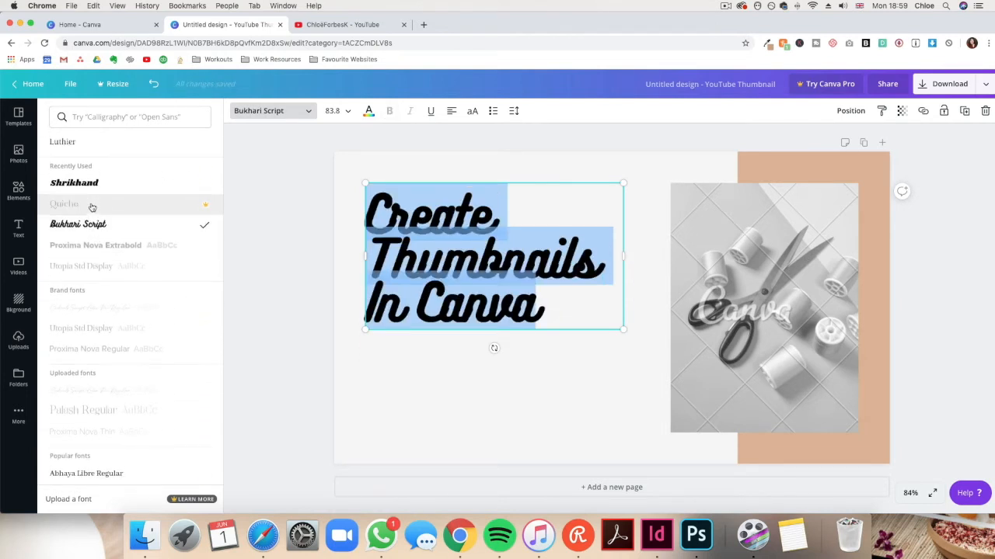
click(91, 184)
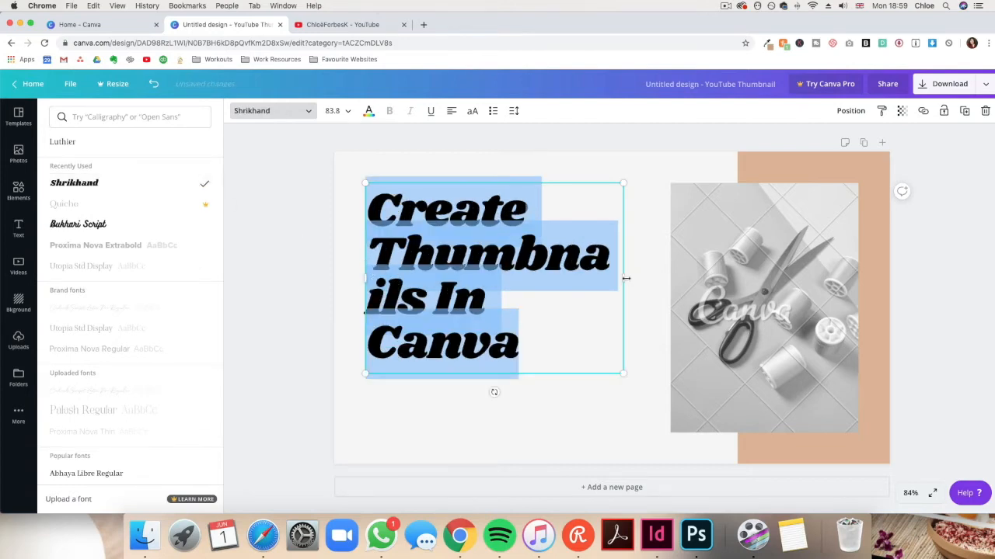
Shrink the heading to size 64.2, widen its box so "Thumbnails" fits on one line, and place it in the thumbnail's lower left.
drag(625, 278, 666, 276)
drag(668, 181, 595, 218)
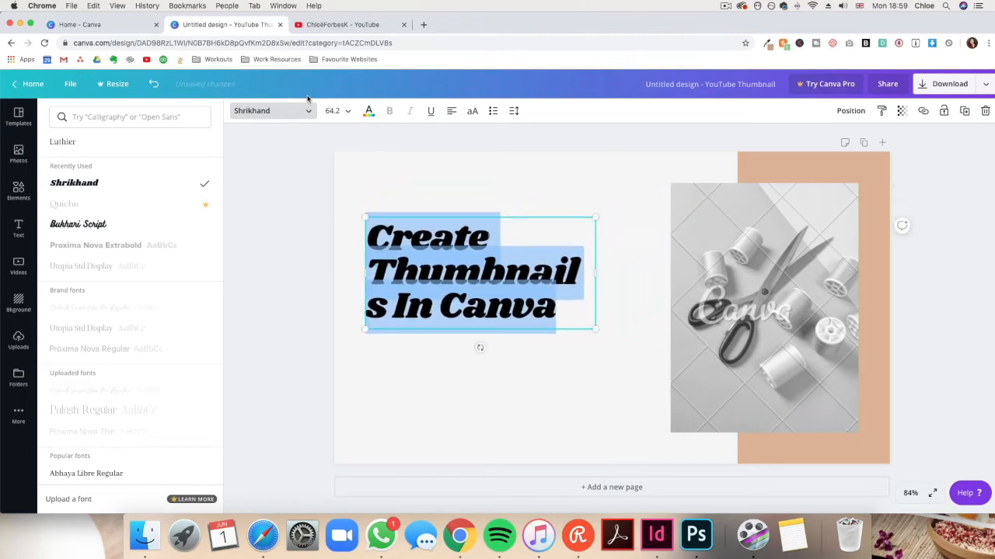
click(302, 230)
drag(595, 273, 620, 273)
click(569, 192)
drag(458, 271, 446, 363)
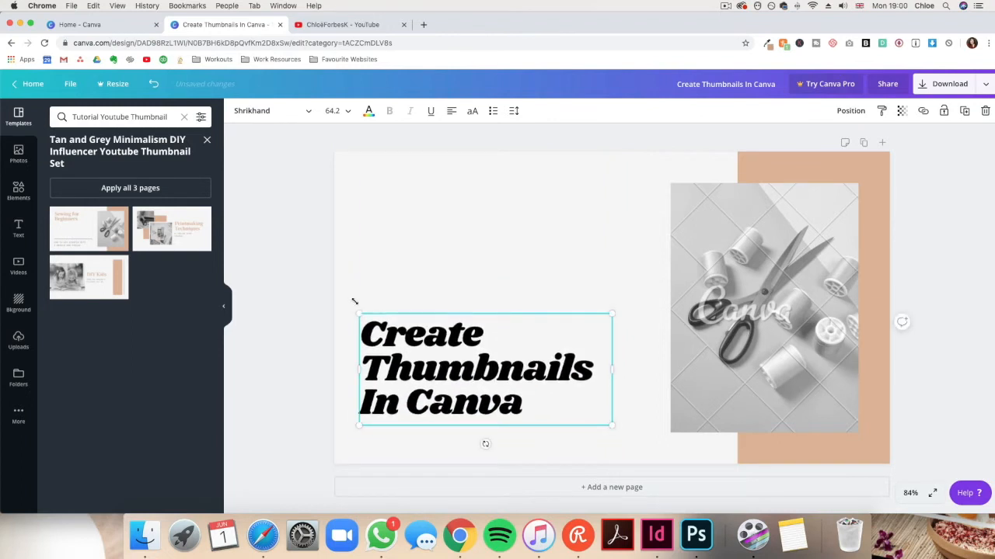
Increase the heading's line height slightly and move the text up to leave more space beneath it.
click(514, 110)
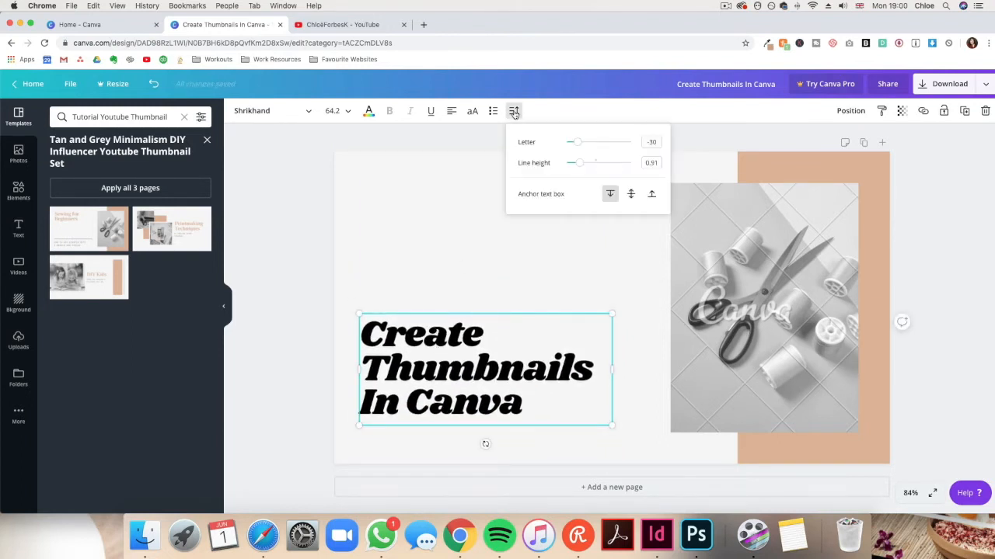
drag(577, 163, 586, 163)
click(337, 215)
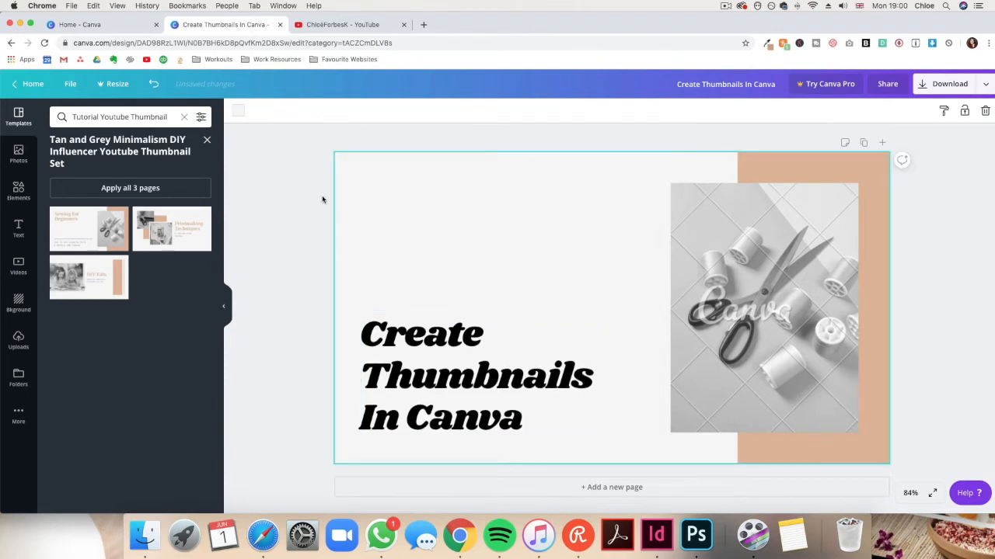
drag(476, 373, 476, 341)
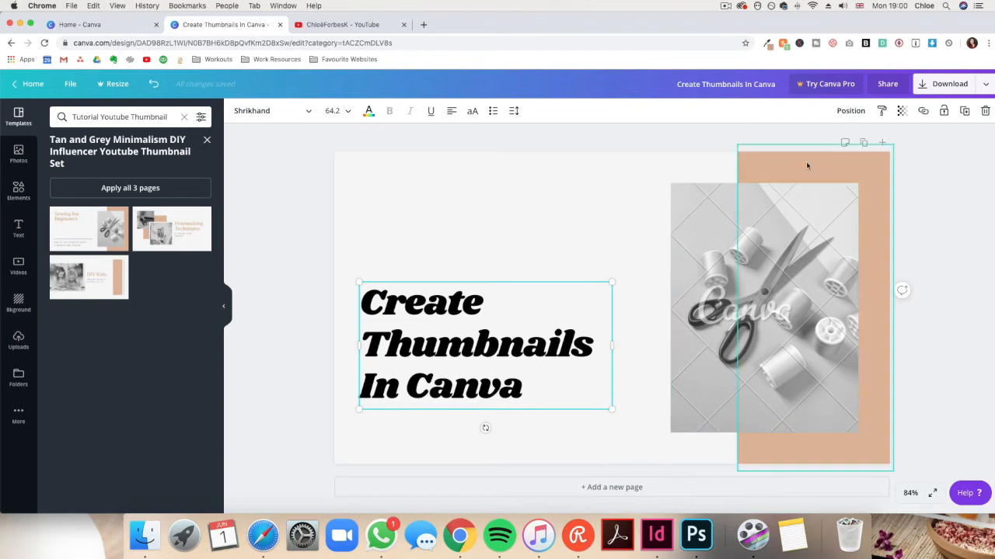
Change the page background to the very pale pink from the brand palette.
click(599, 185)
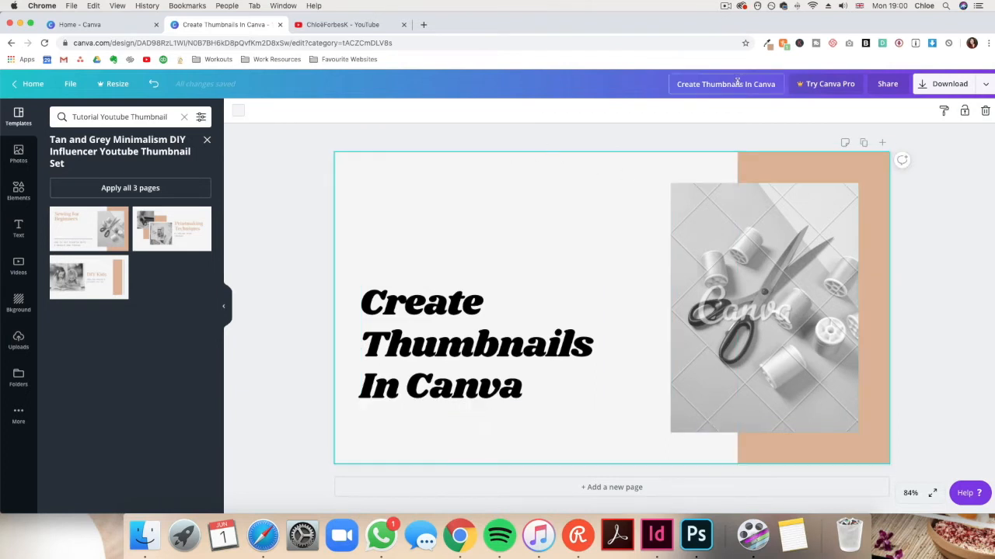
click(240, 114)
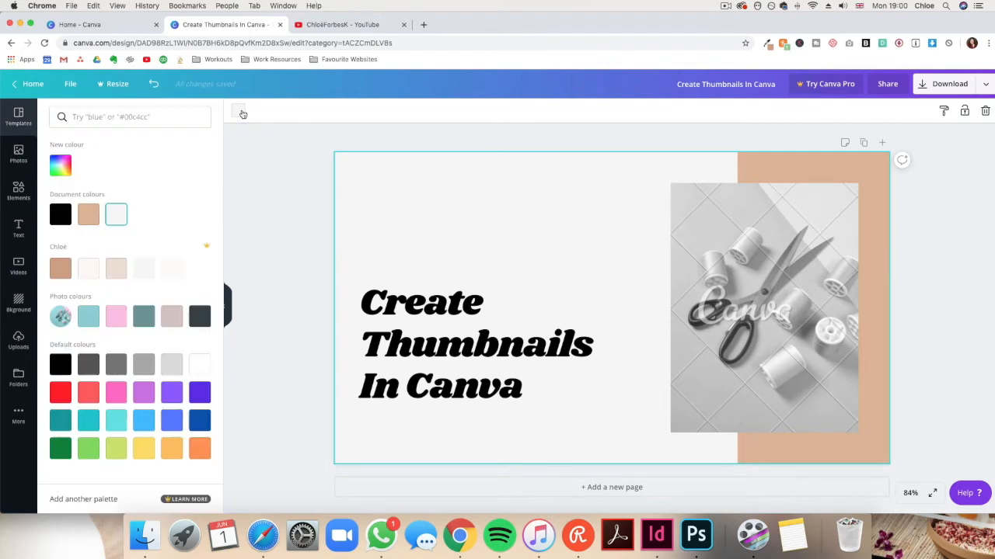
click(89, 275)
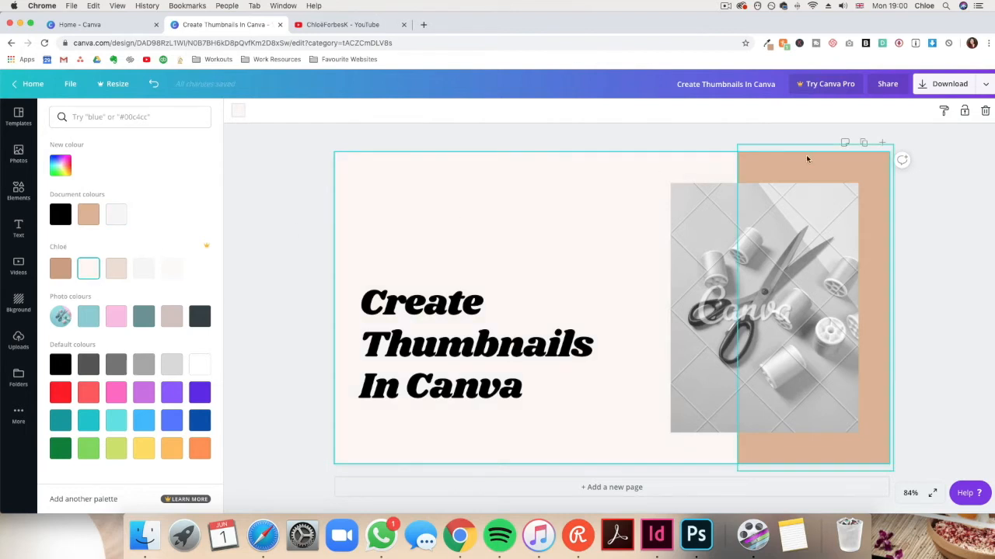
click(622, 132)
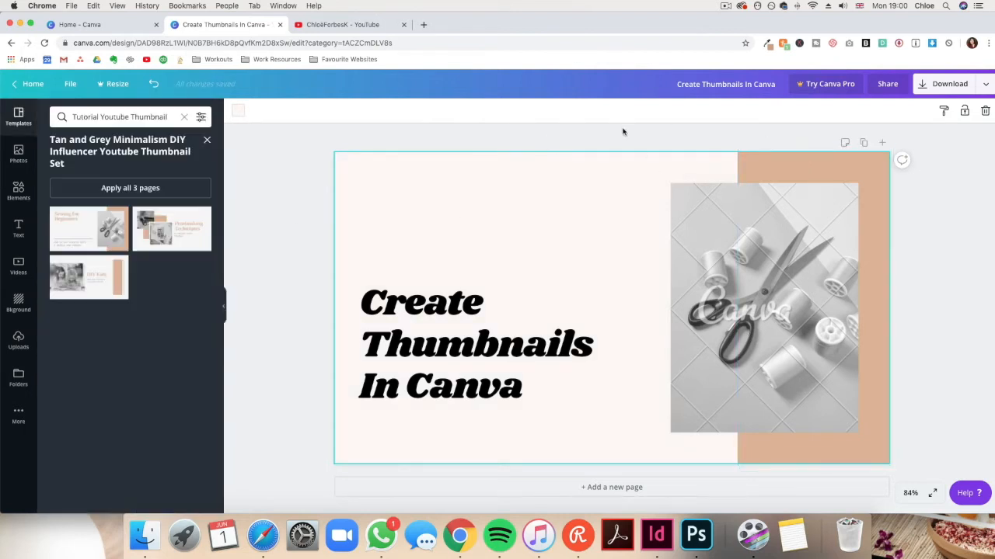
Replace the sewing photo with the uploaded portrait of the woman giving a sideways smile, and accept its crop in the frame.
click(746, 242)
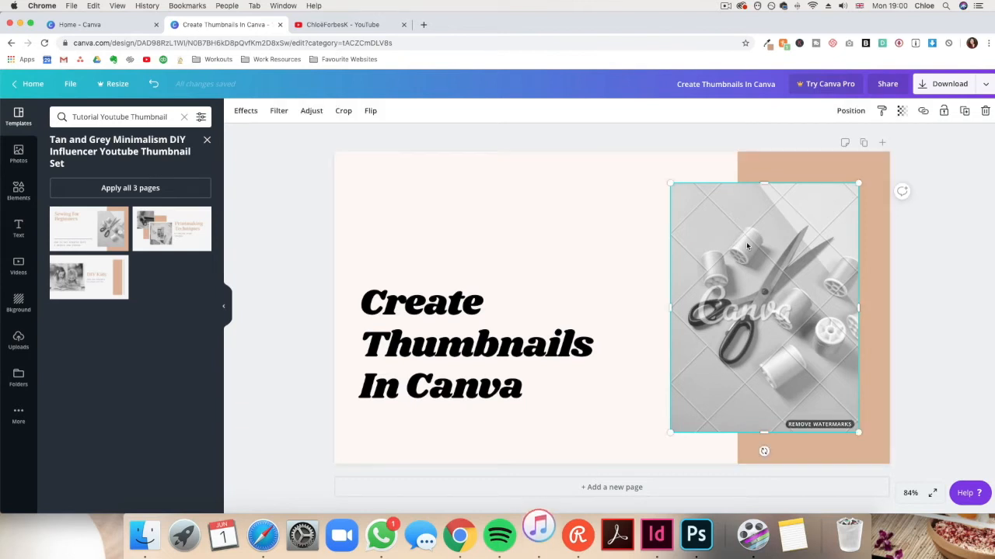
click(18, 342)
scroll(112, 418, down, 10)
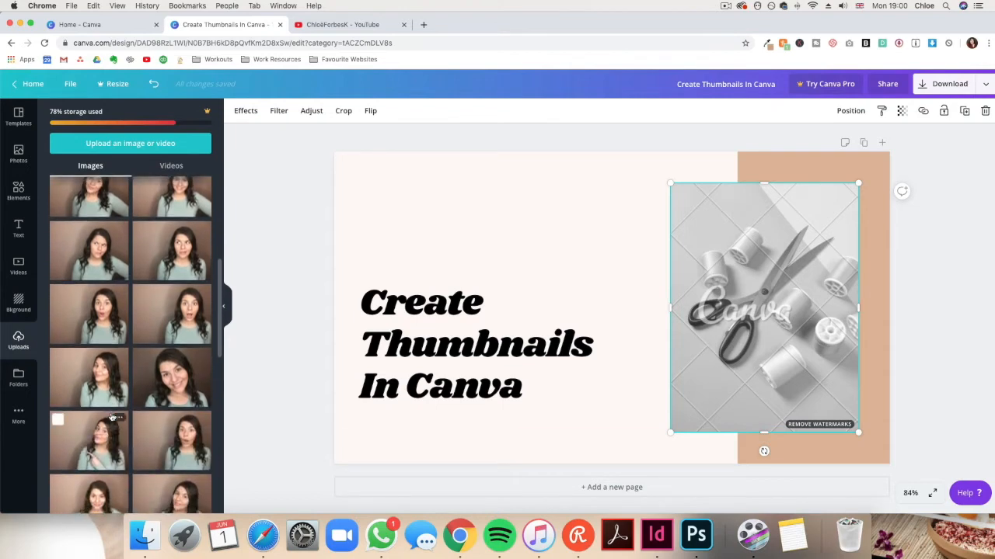
scroll(104, 399, down, 1)
scroll(97, 398, down, 1)
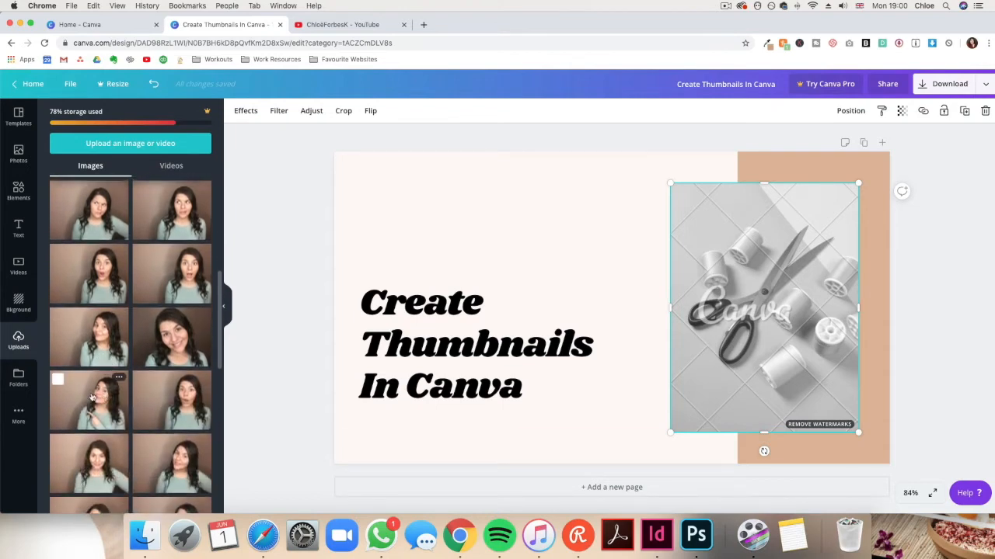
scroll(94, 397, down, 2)
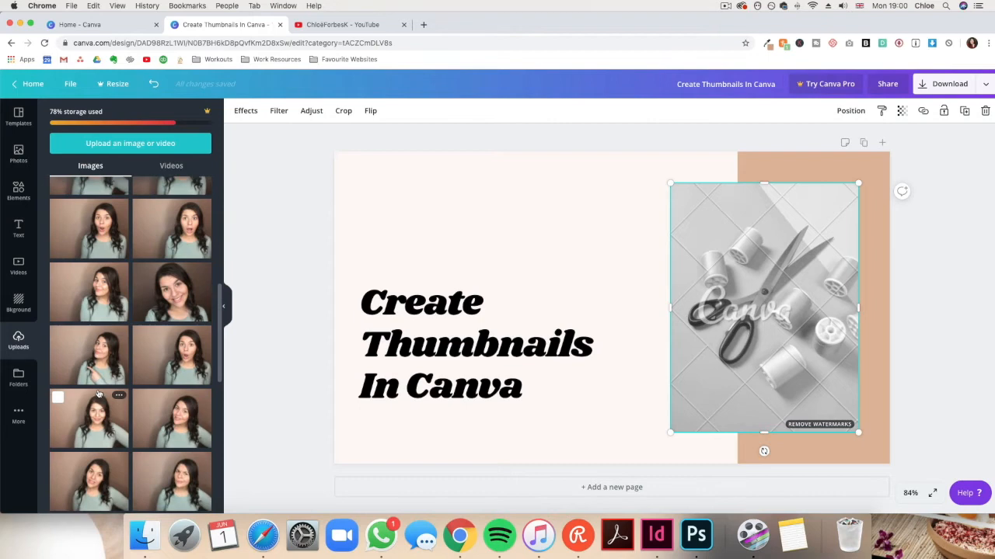
scroll(97, 394, up, 3)
drag(92, 358, 755, 313)
double_click(809, 305)
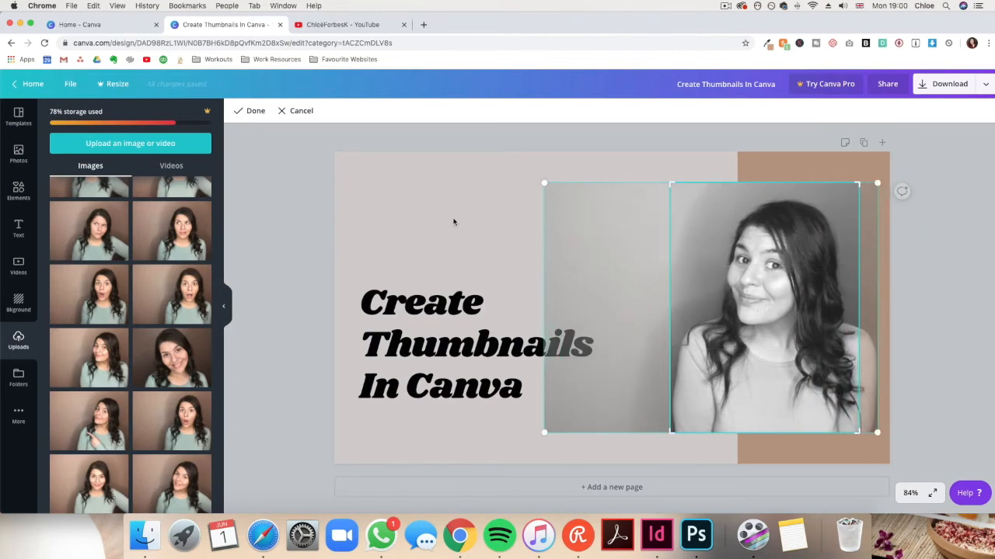
click(250, 110)
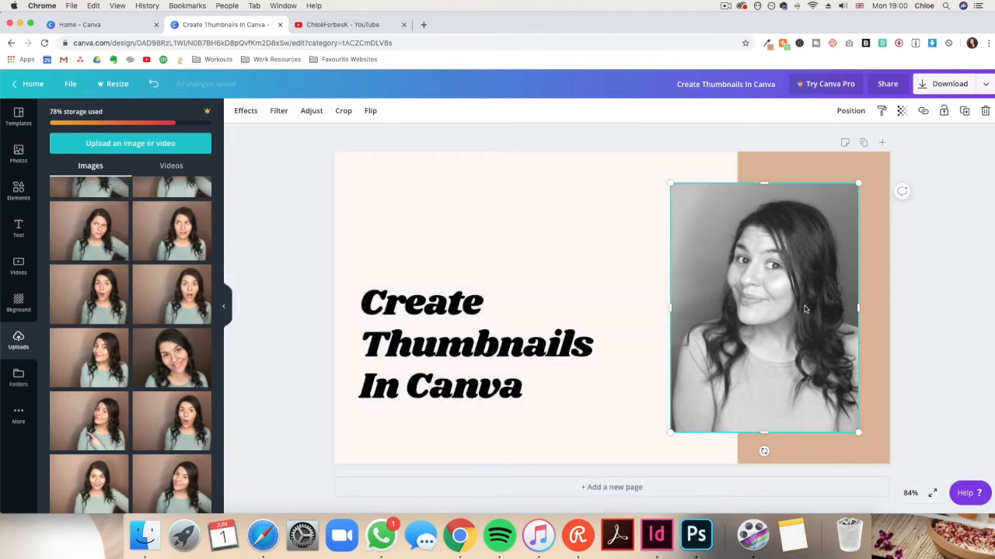
Remove the greyscale filter from the portrait by setting its filter to None.
click(544, 224)
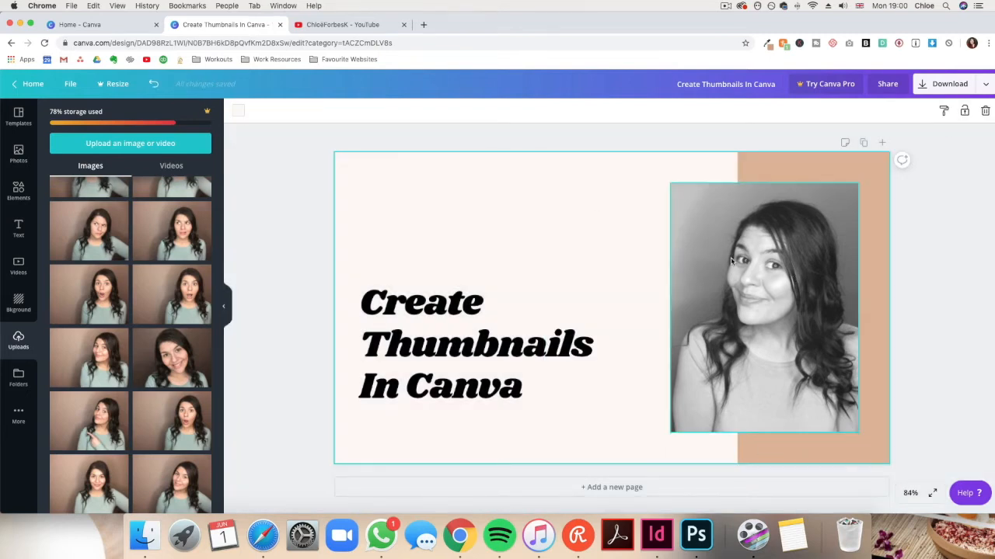
click(731, 262)
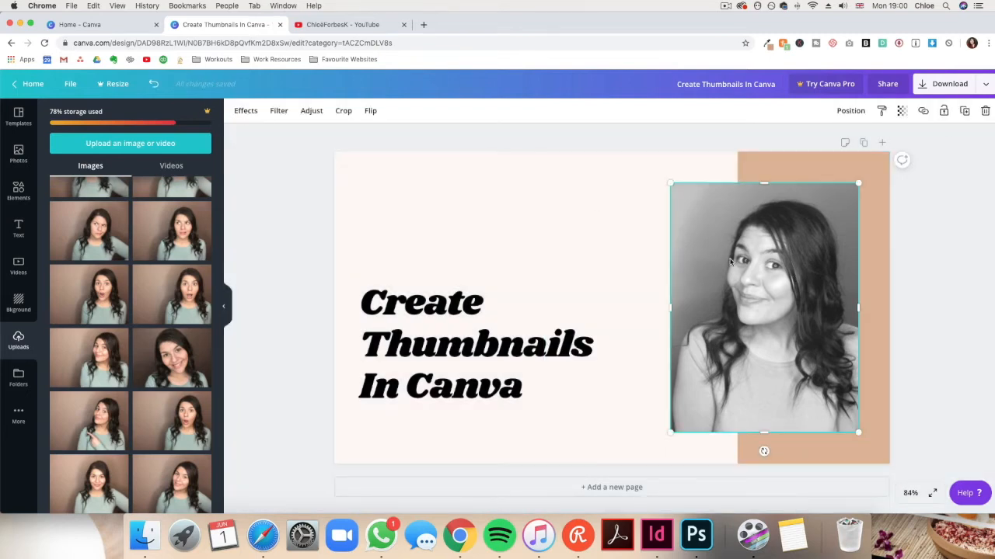
click(279, 111)
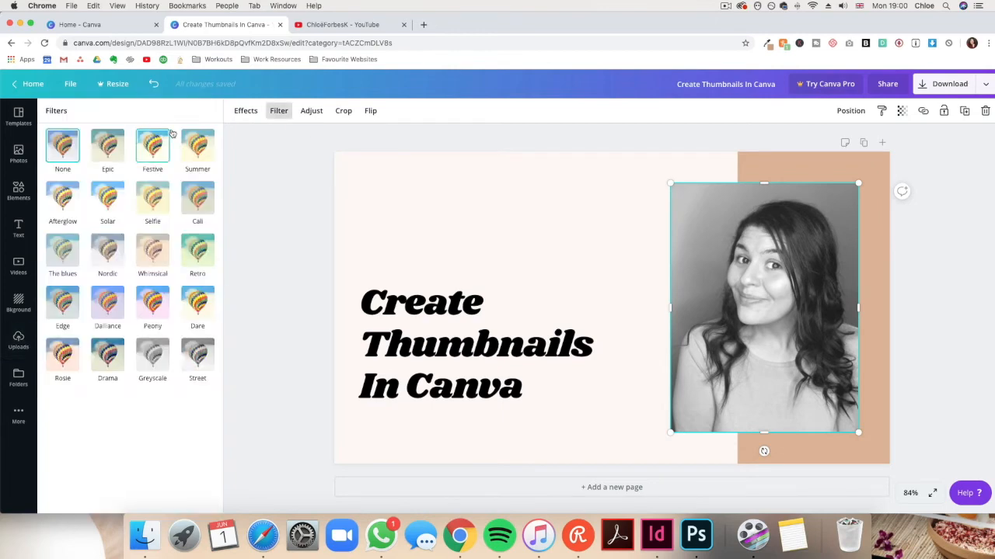
click(62, 154)
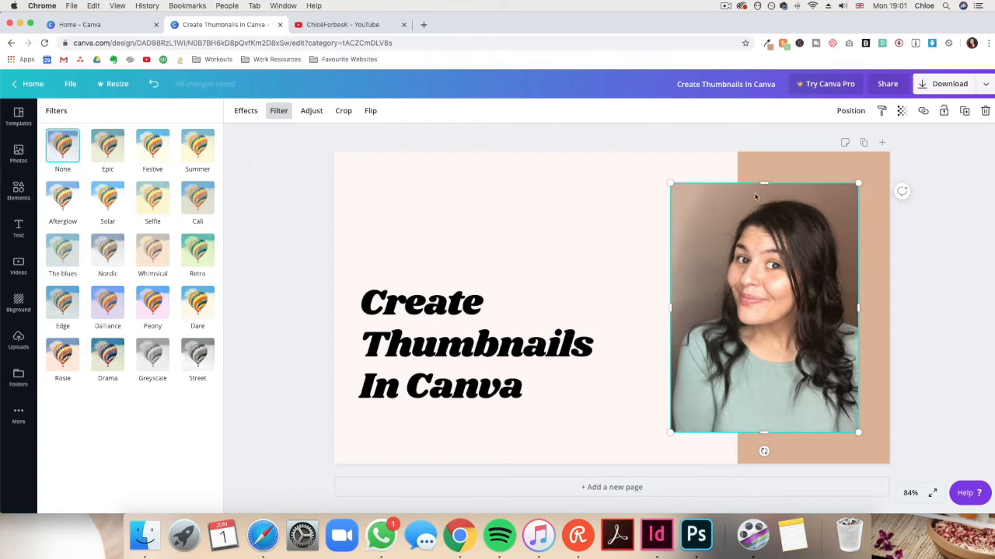
click(243, 114)
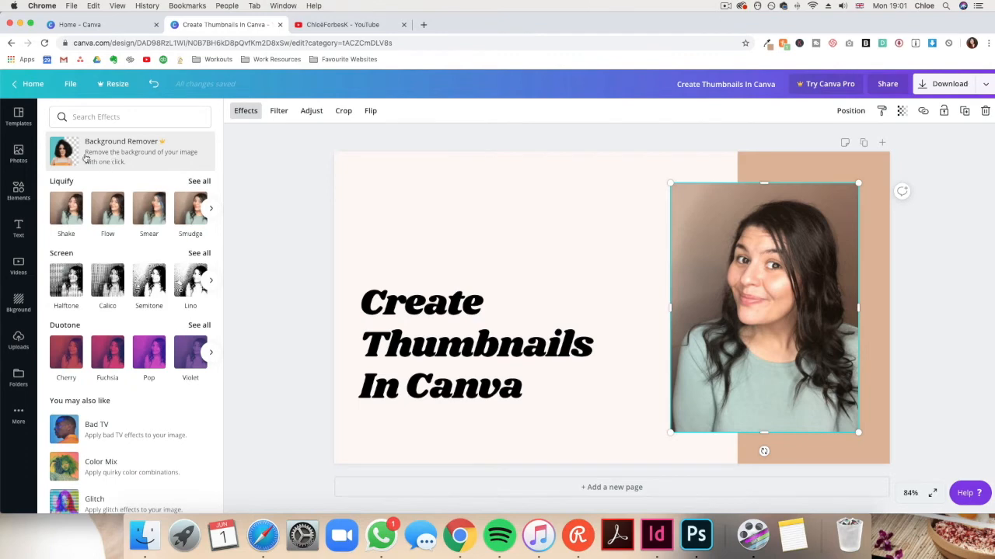
click(487, 197)
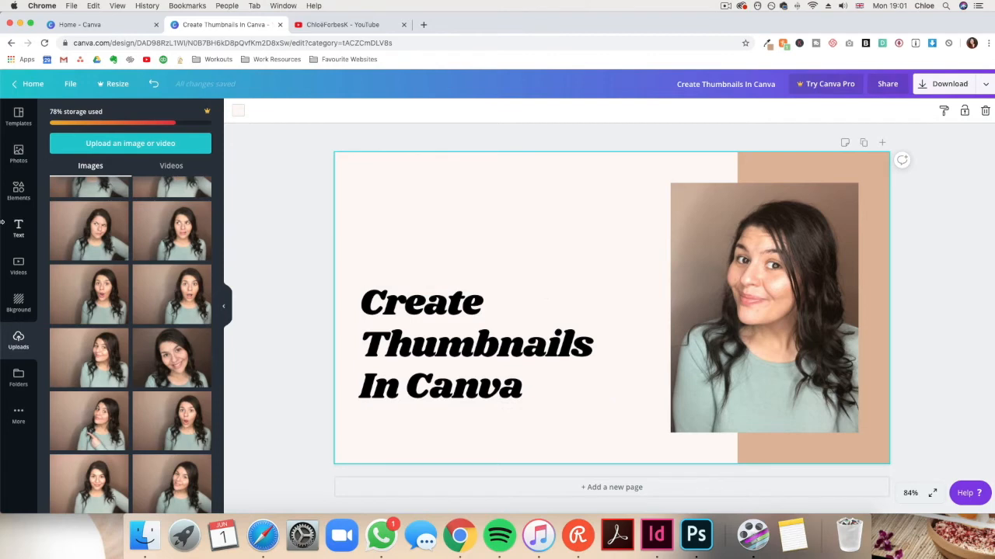
click(21, 303)
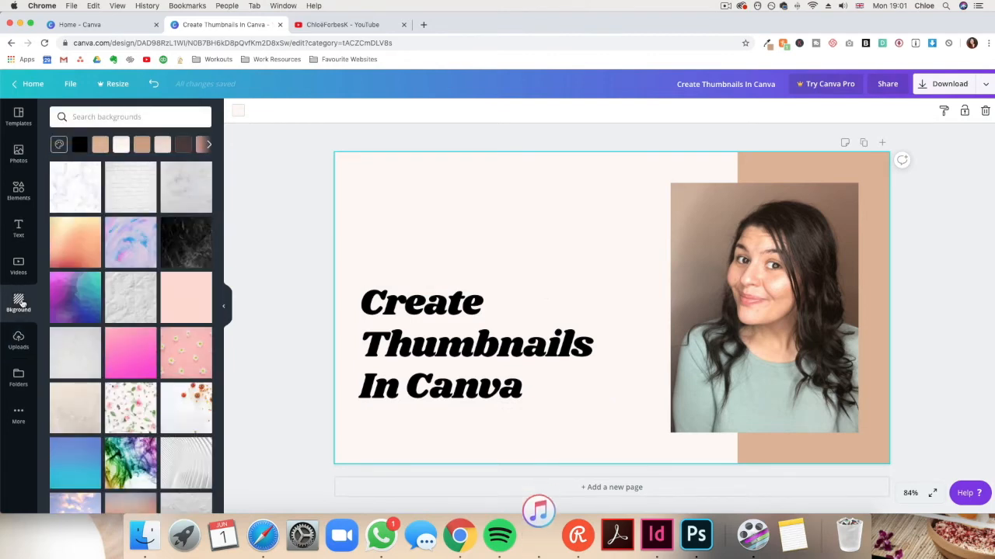
click(18, 227)
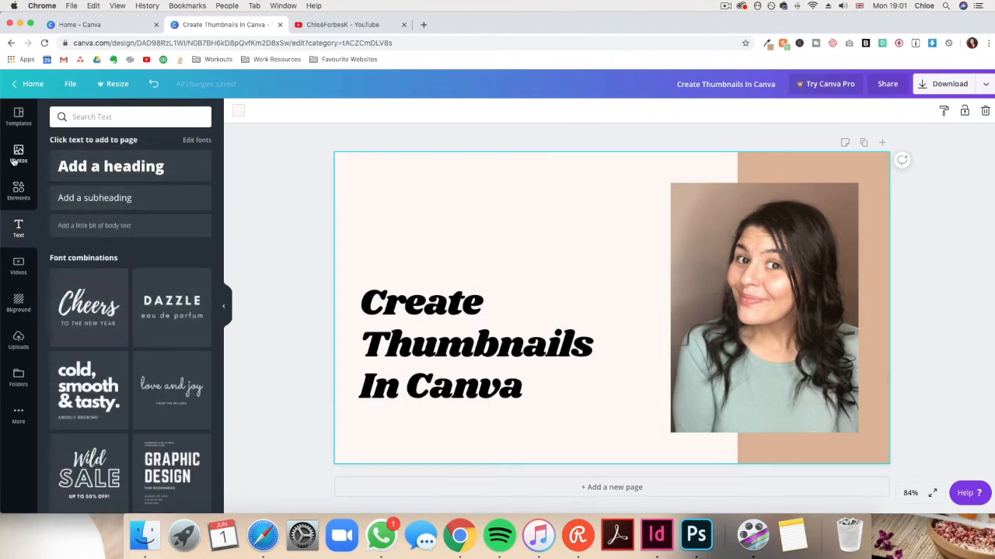
Search the elements for "canva", add the fuzzy monster with the foam hand, shrink it and place it above the heading beside the photo.
click(17, 195)
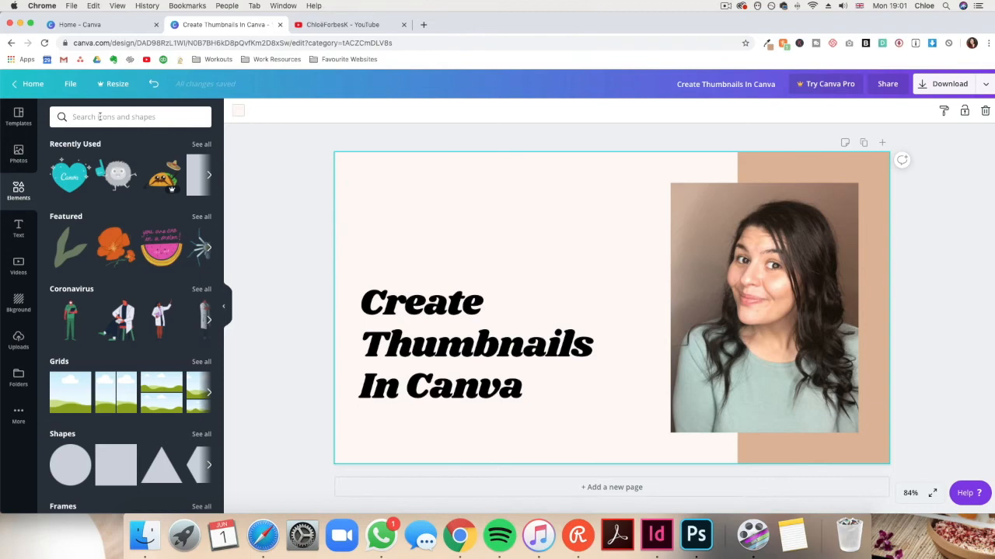
click(99, 116)
text(canva)
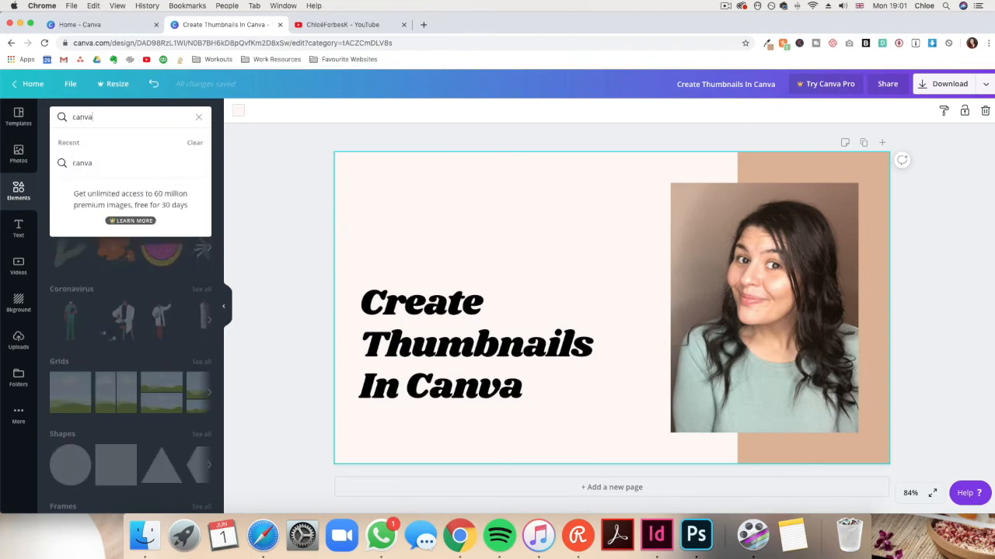
key(Return)
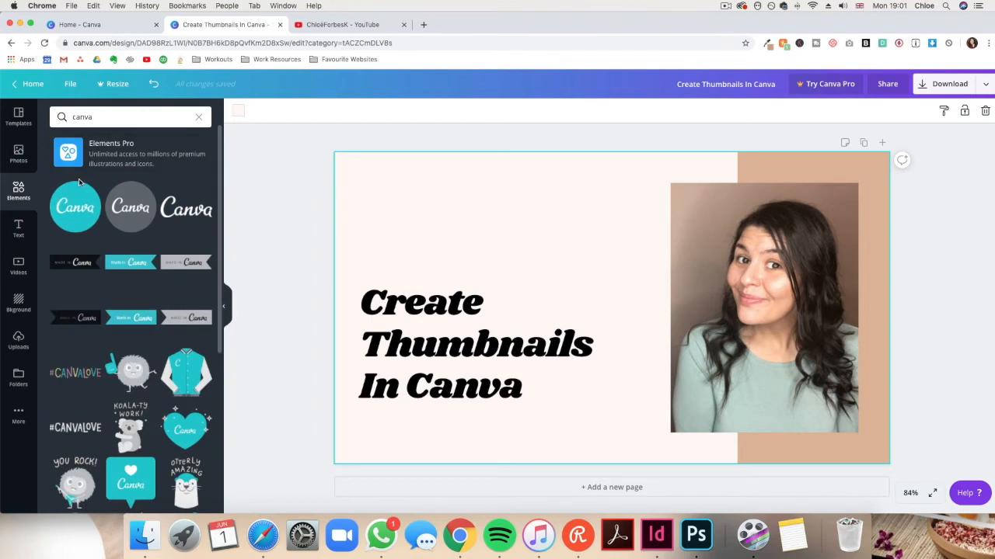
scroll(83, 215, down, 3)
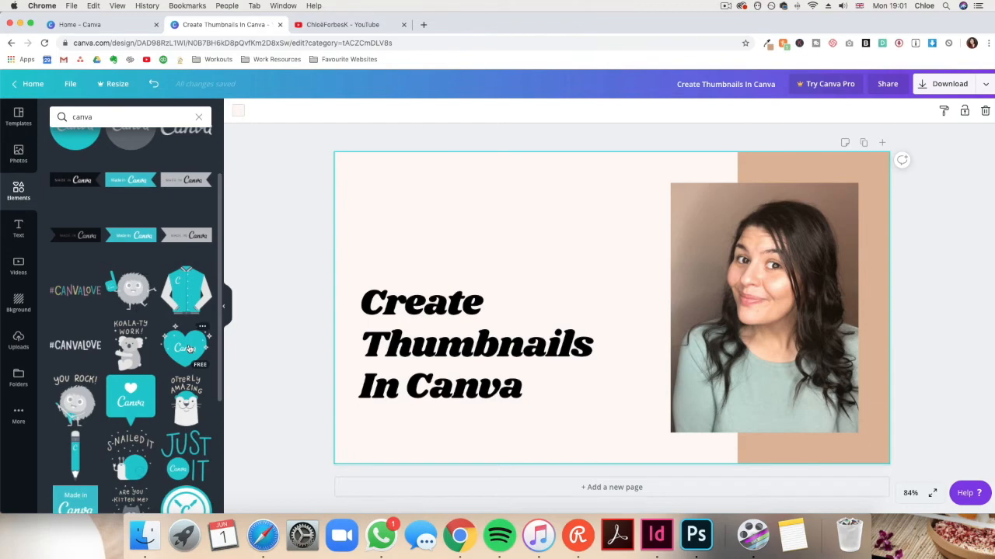
click(144, 296)
drag(693, 246, 671, 275)
drag(600, 321, 614, 247)
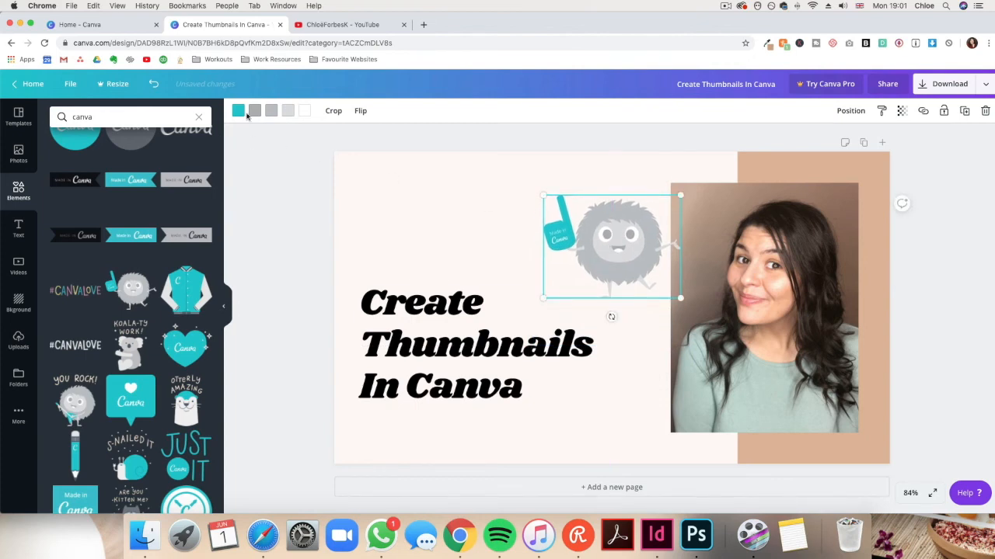
Recolour the monster's light grey face and limbs to the brand palette's pale beige and its grey fur to the document's tan.
click(288, 111)
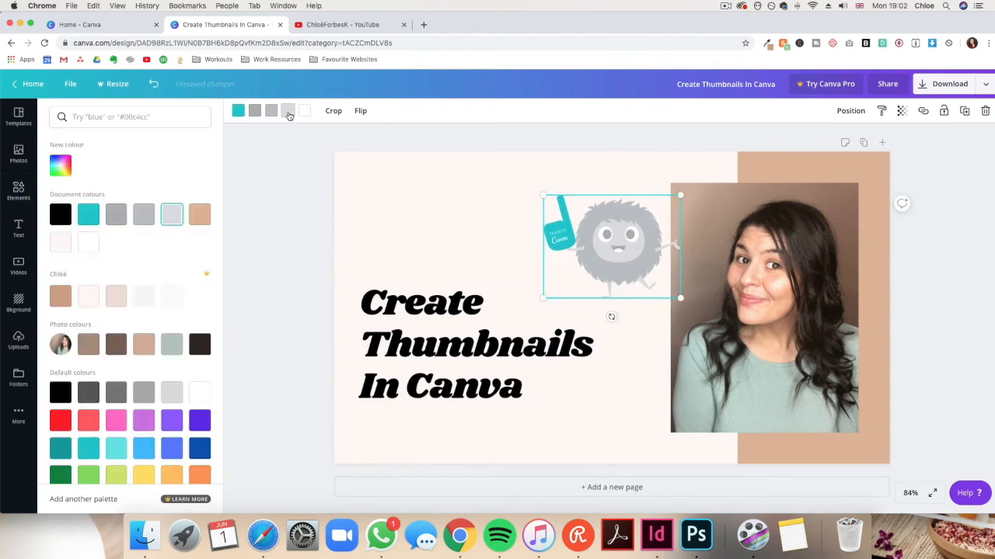
click(91, 299)
click(115, 296)
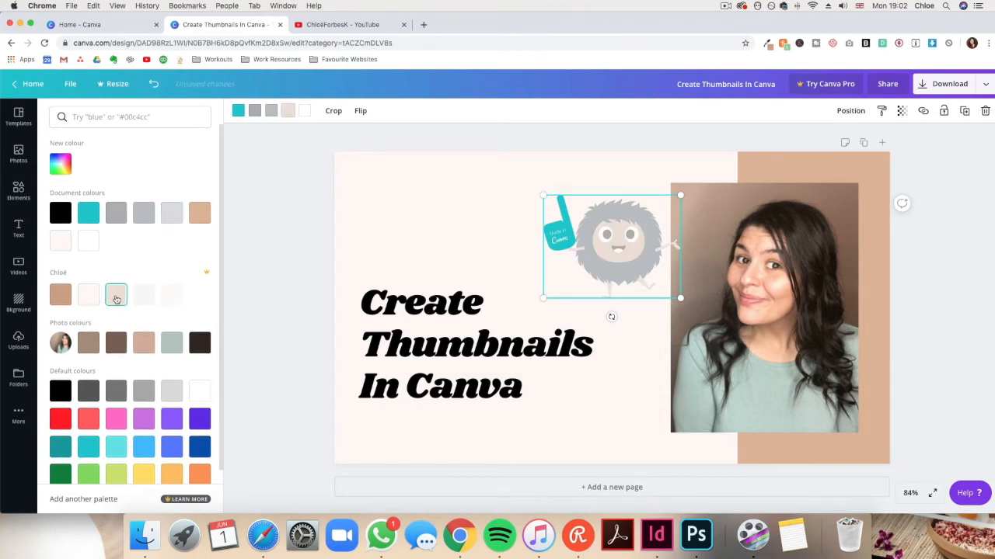
click(272, 112)
click(276, 111)
click(172, 214)
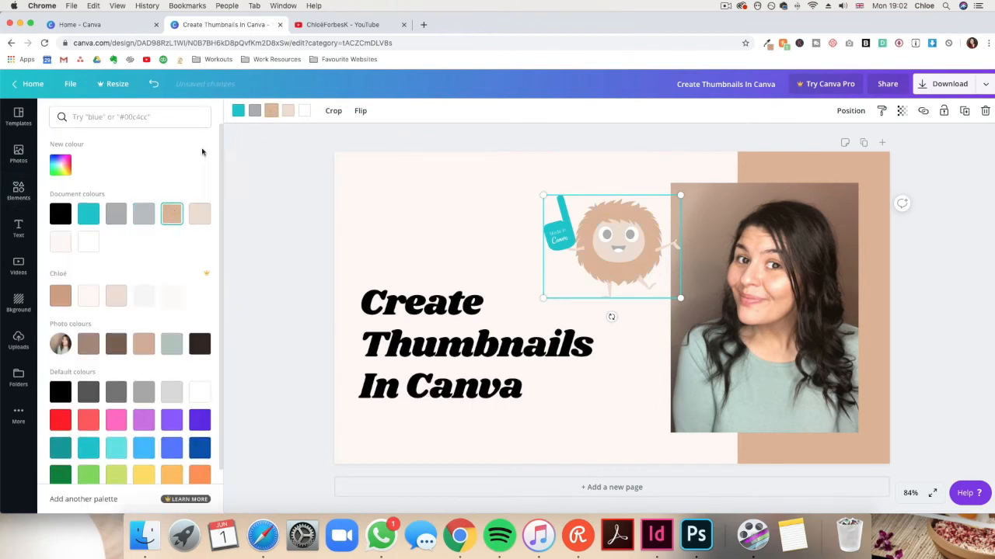
Recolour the monster's dark grey eyes and mouth to black and its teal foam hand to the document's tan.
click(117, 214)
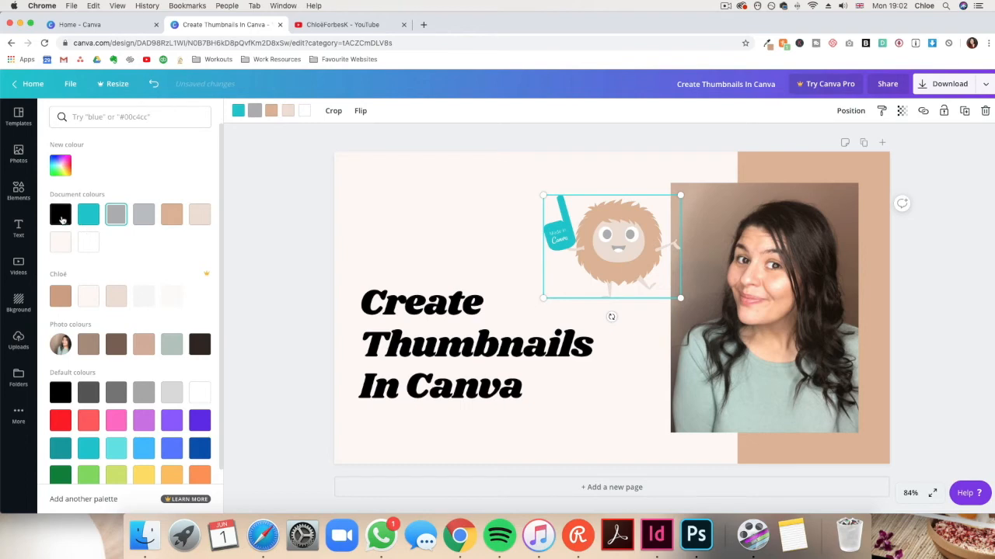
click(60, 214)
click(235, 113)
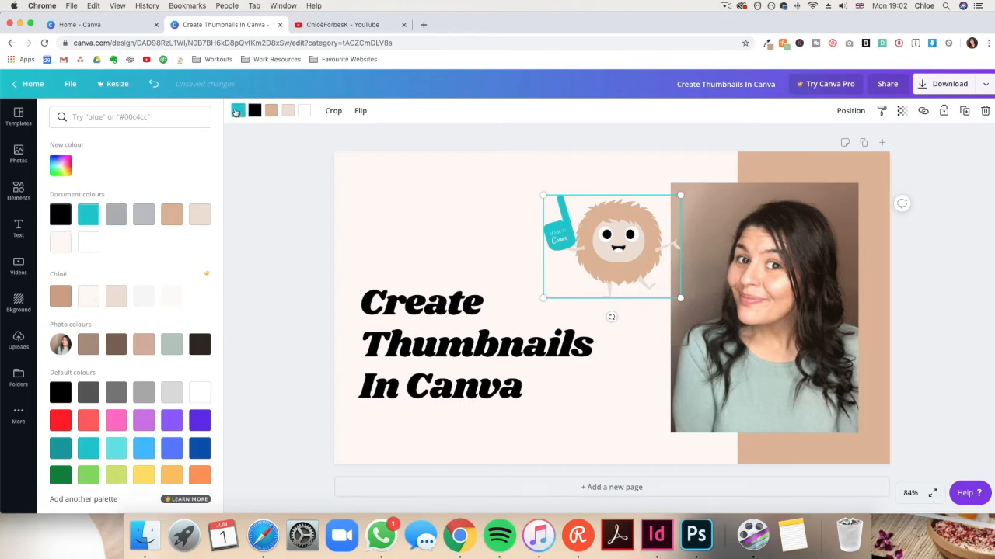
click(170, 216)
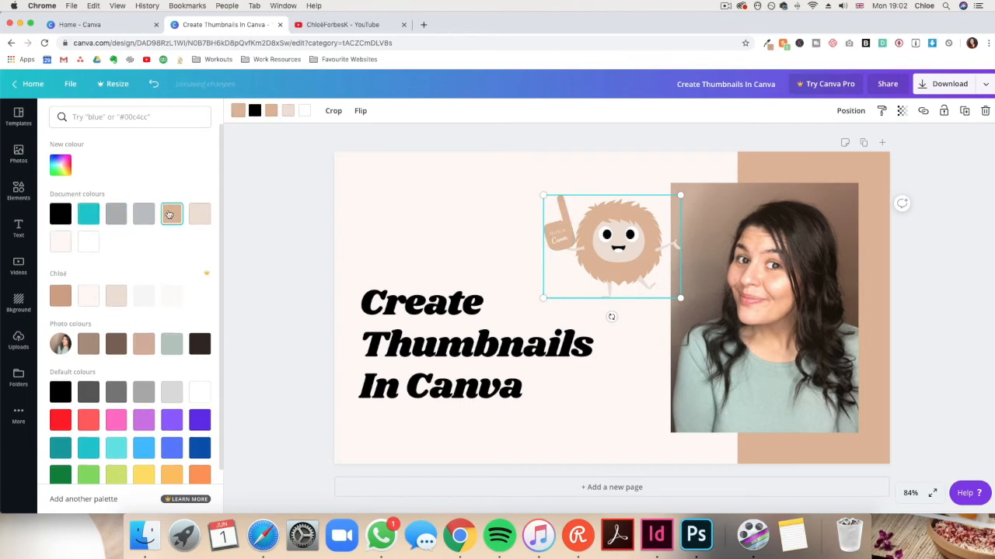
click(273, 186)
click(244, 230)
Enlarge the monster slightly, and scale up the heading so it fills more of the space beside the photo.
click(613, 289)
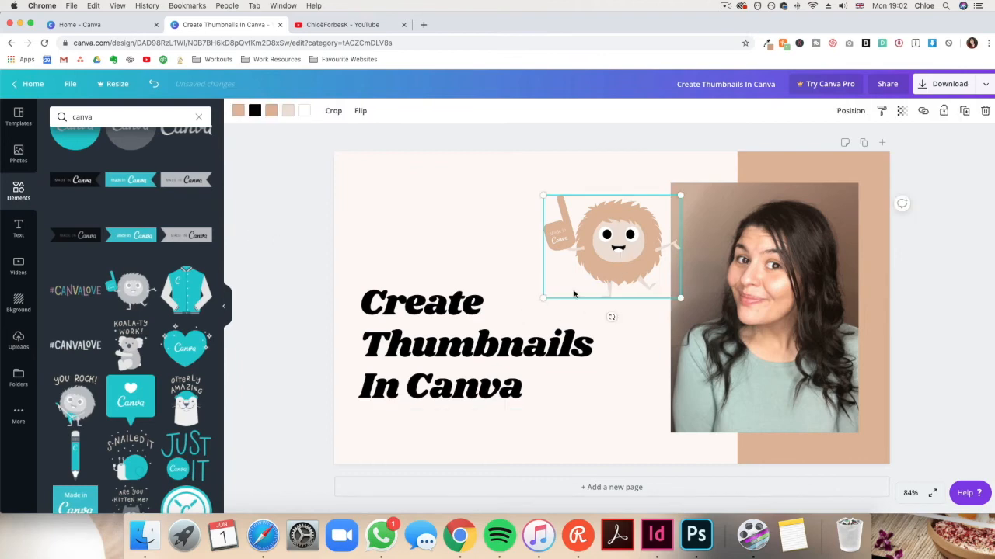
drag(542, 297, 534, 306)
click(255, 293)
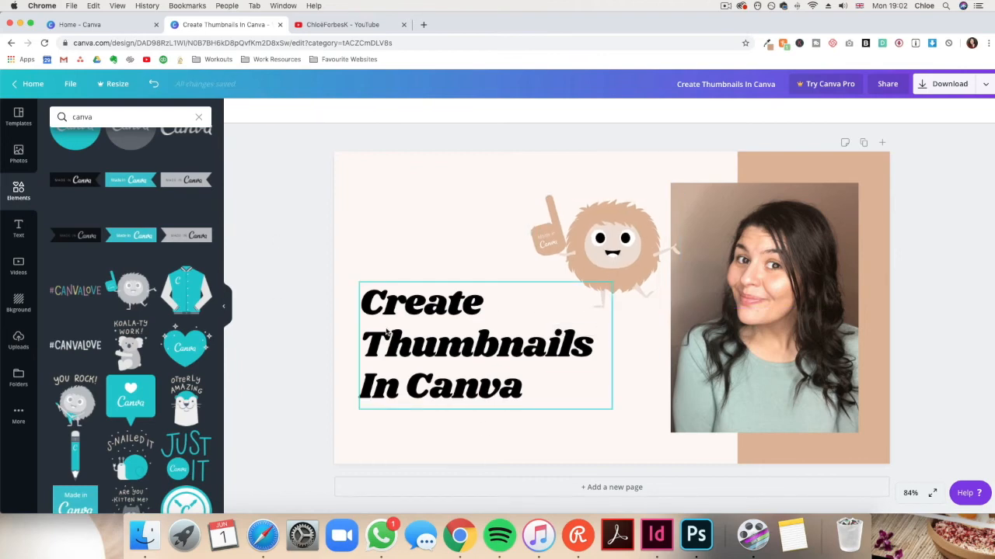
click(586, 283)
drag(613, 279, 631, 270)
click(323, 316)
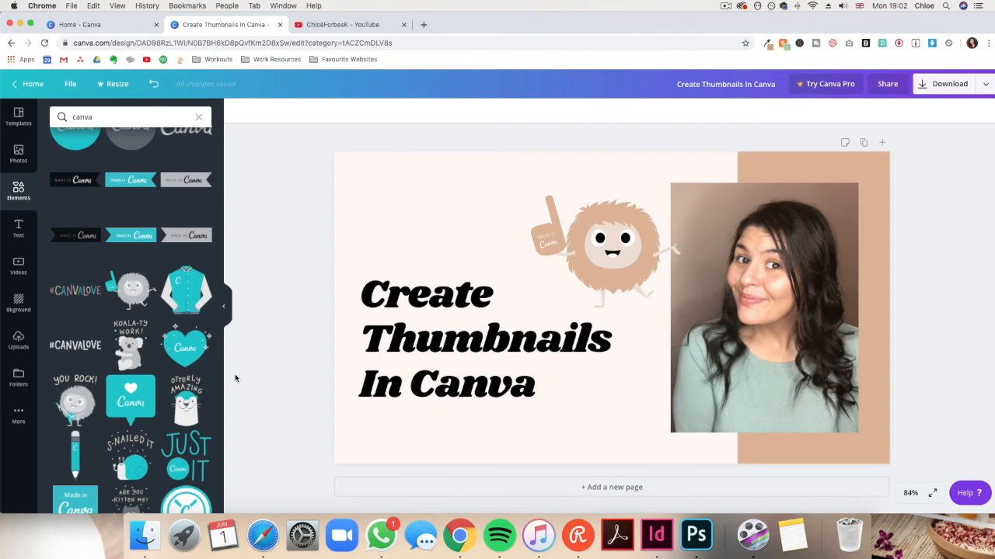
Download the thumbnail as a PNG and dismiss the Canva Pro upgrade offer.
click(923, 88)
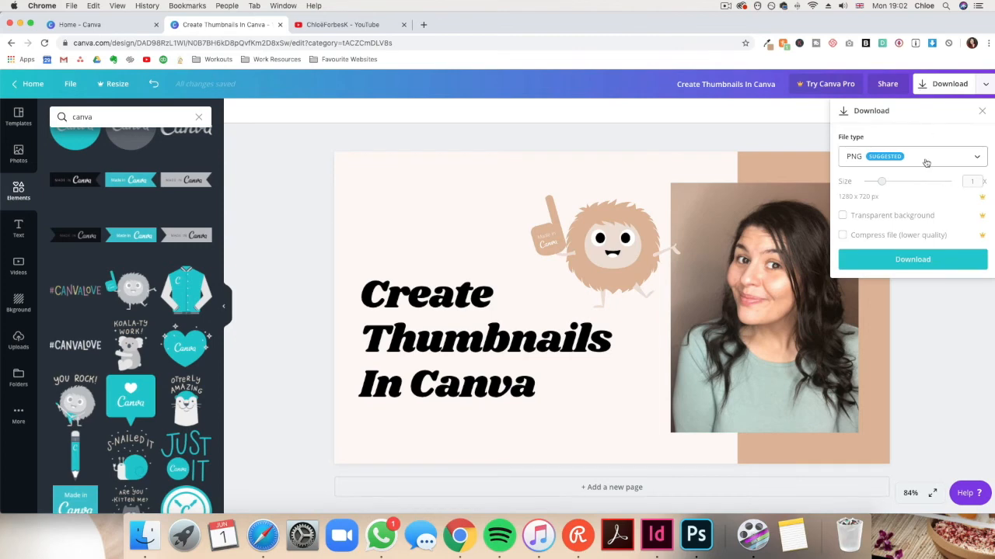
click(901, 261)
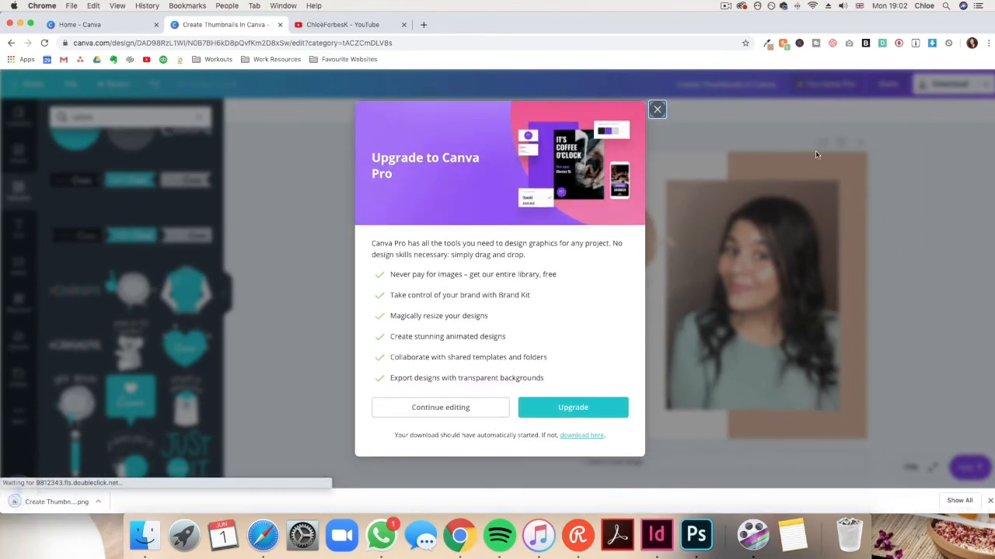
click(657, 109)
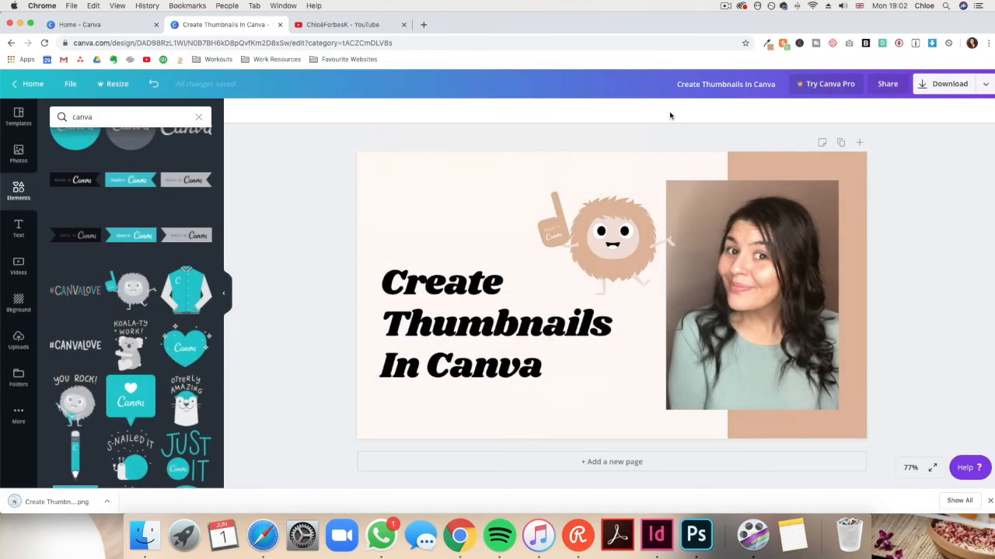
Switch to the YouTube channel and open its list of uploaded videos in YouTube Studio.
click(328, 26)
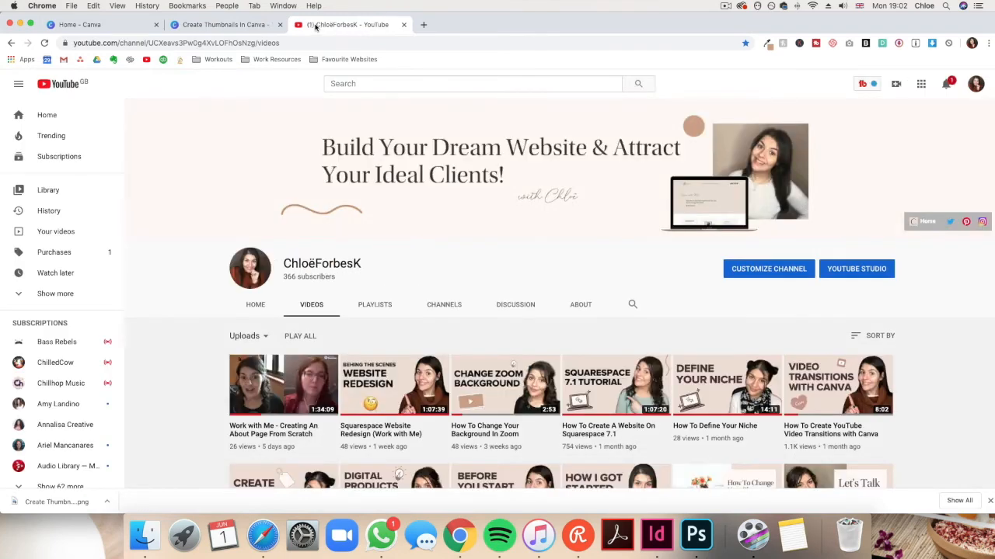
click(896, 84)
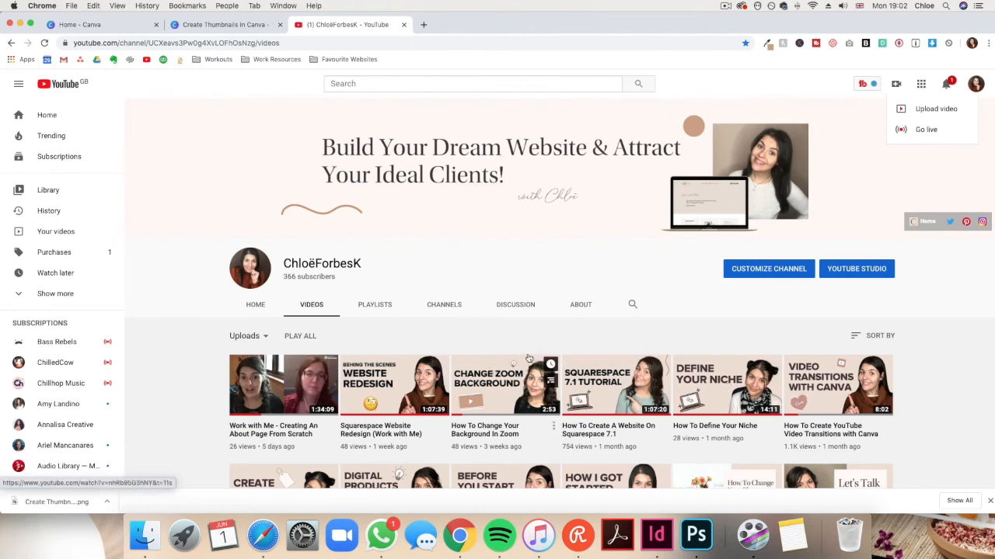
click(847, 270)
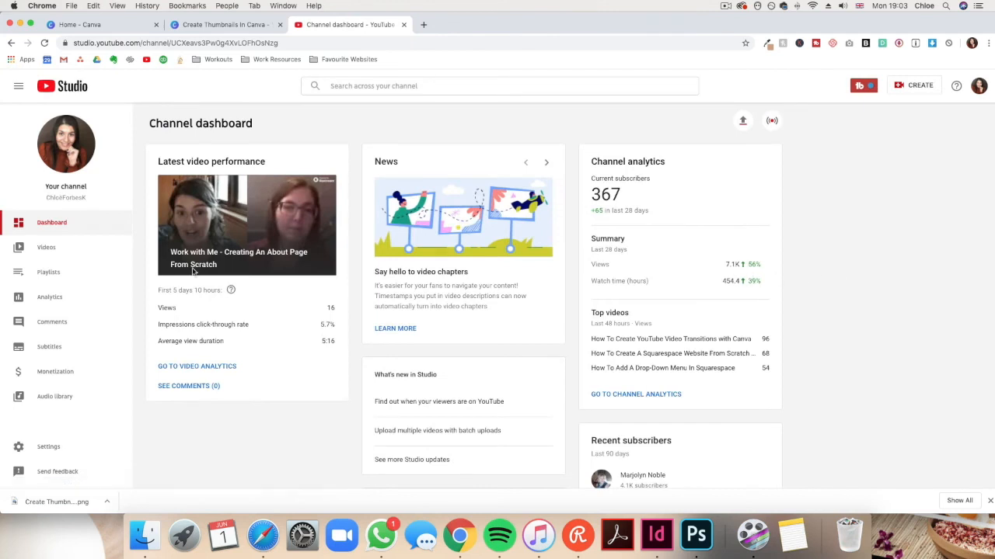
click(44, 248)
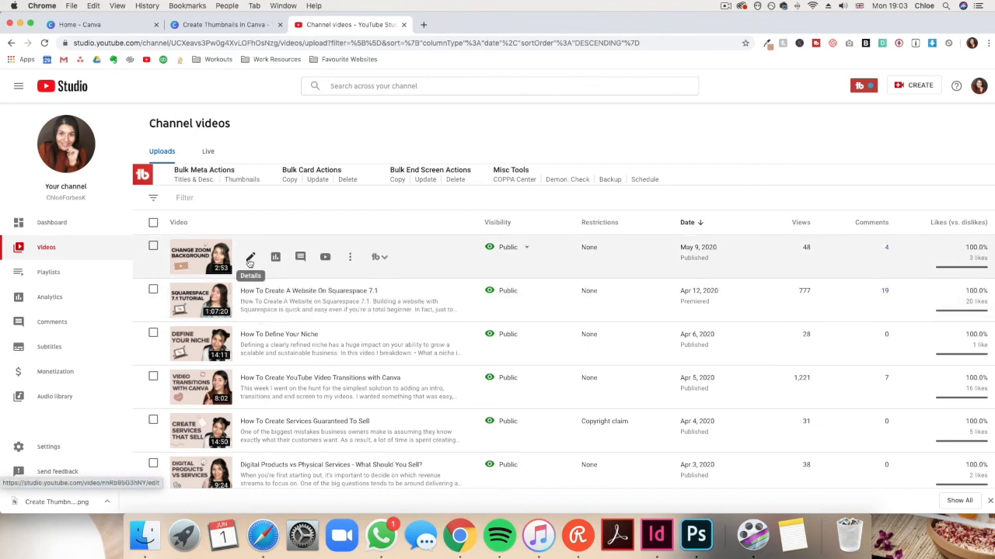
Open the details of the video "How To Change Your Background In Zoom" and show the options for its current thumbnail.
click(250, 260)
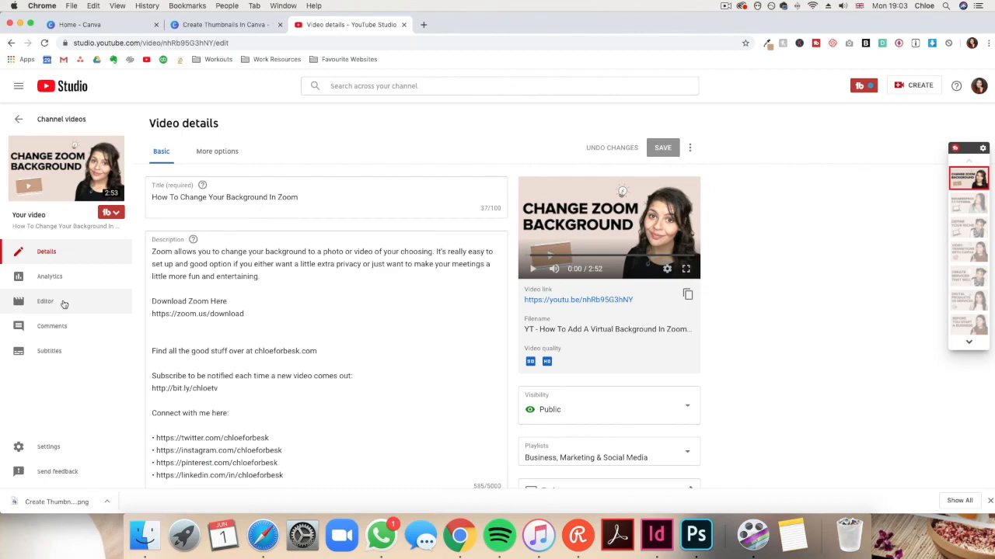
scroll(254, 364, down, 1)
scroll(255, 363, down, 5)
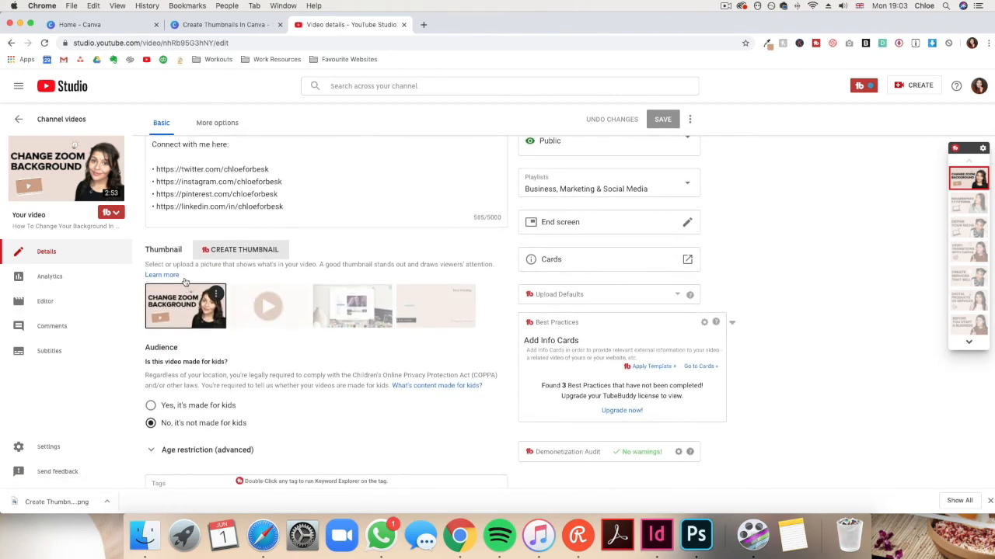
mouse_move(172, 305)
click(217, 296)
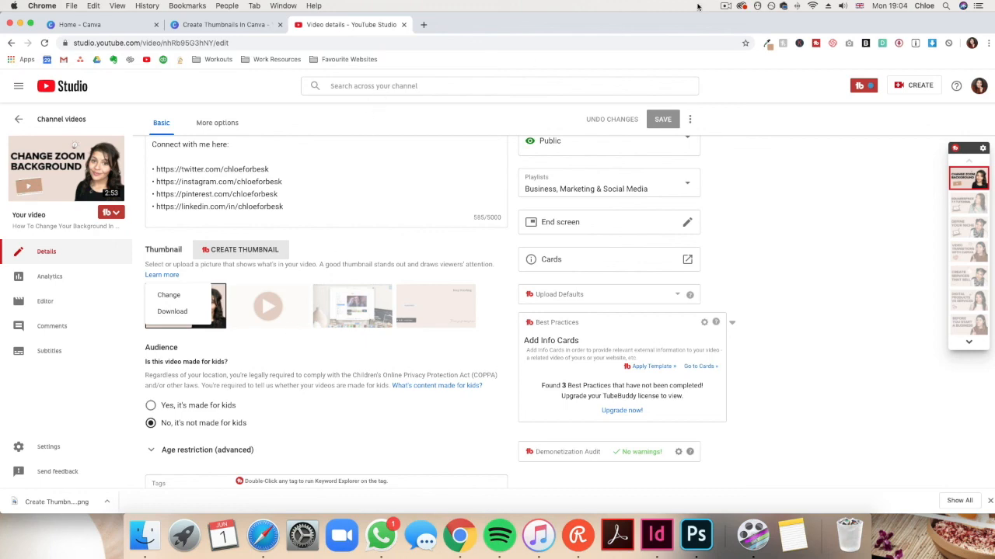
click(725, 7)
click(730, 28)
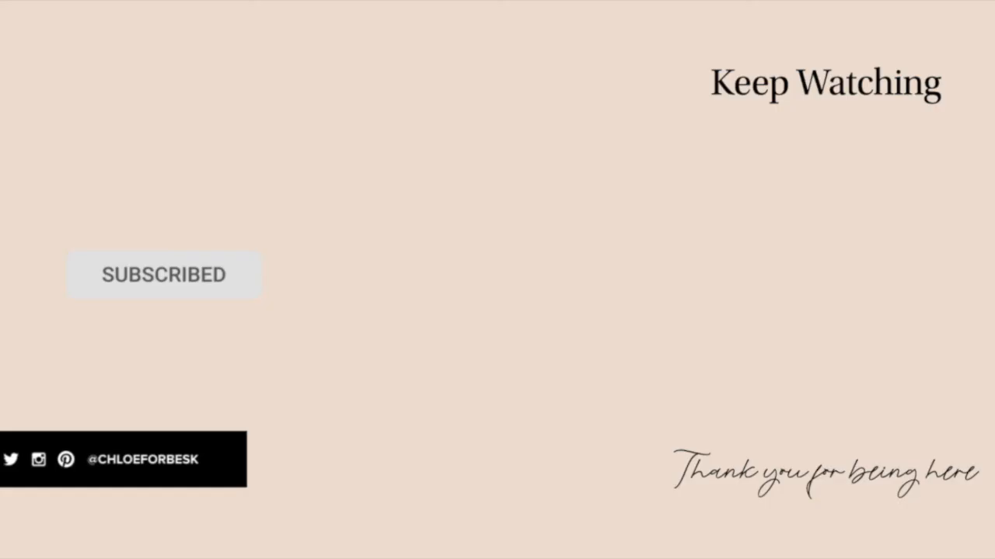